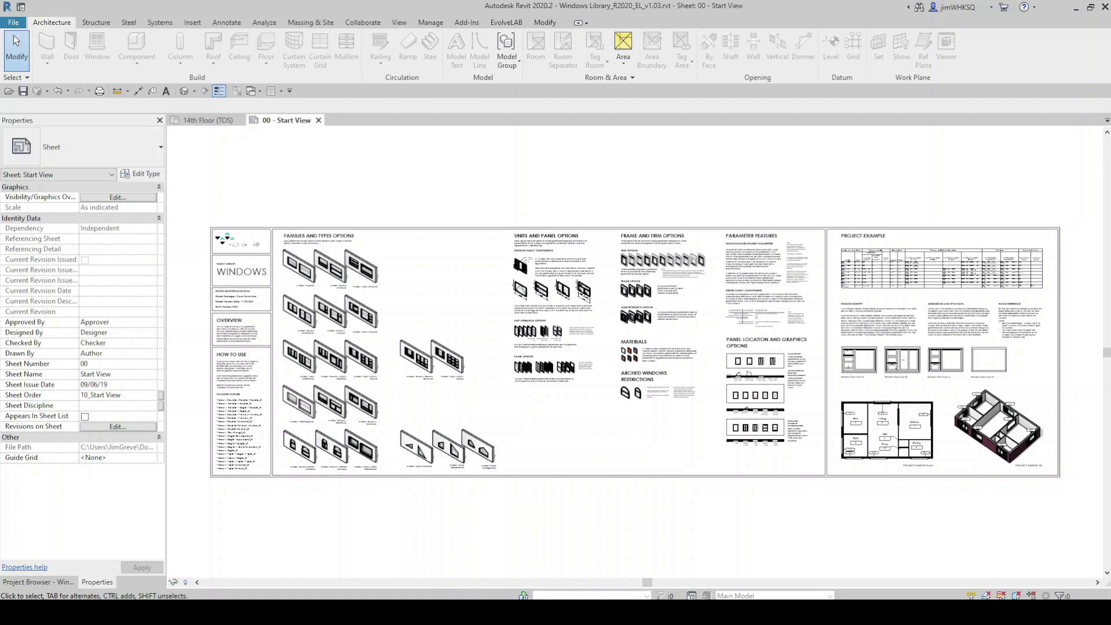
Examine the Families and Types Options section of the start sheet, covering the rectangular, arched and irregularly shaped window families.
{"action": "scroll", "coordinate": [223, 304], "scroll_direction": "up", "scroll_amount": 8}
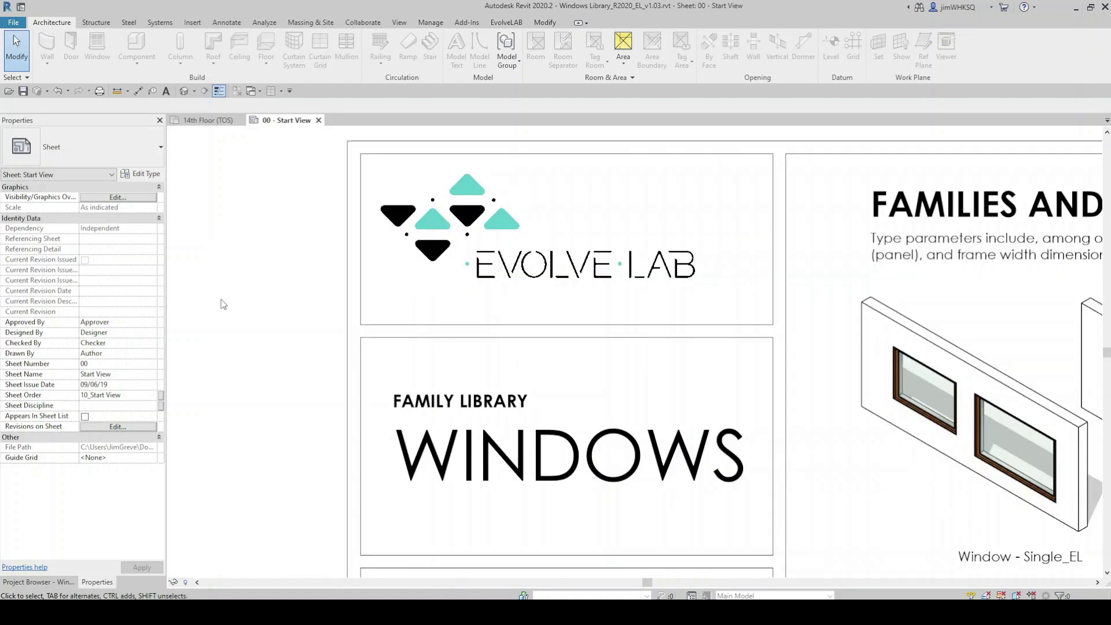
{"action": "middle_click_drag", "start_coordinate": [973, 415], "coordinate": [420, 376]}
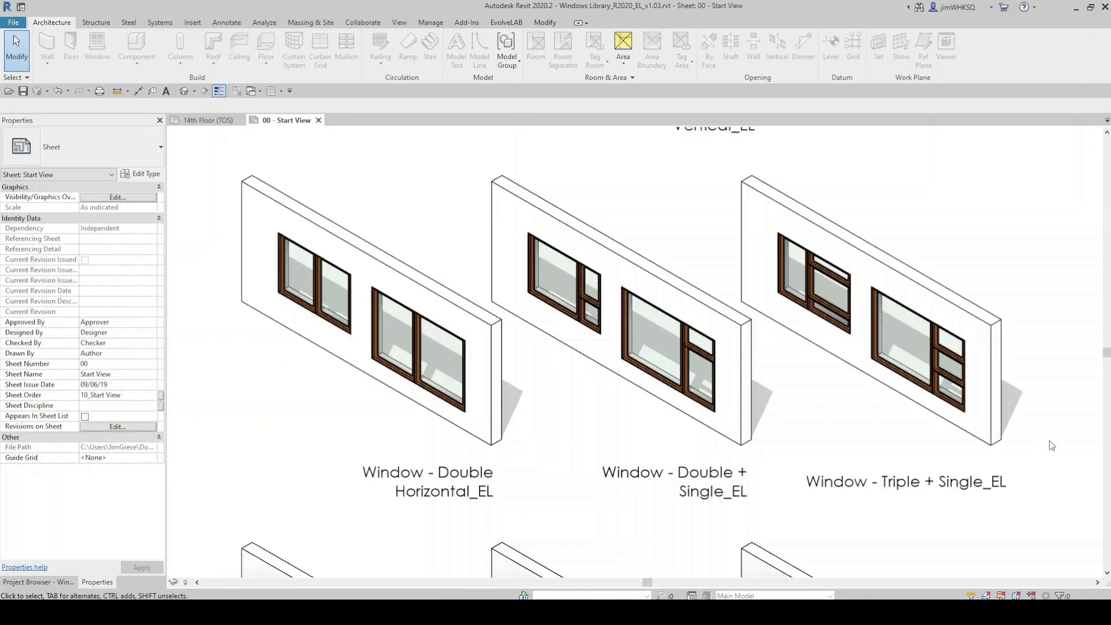
{"action": "scroll", "coordinate": [1075, 396], "scroll_direction": "down", "scroll_amount": 5, "text": "ctrl"}
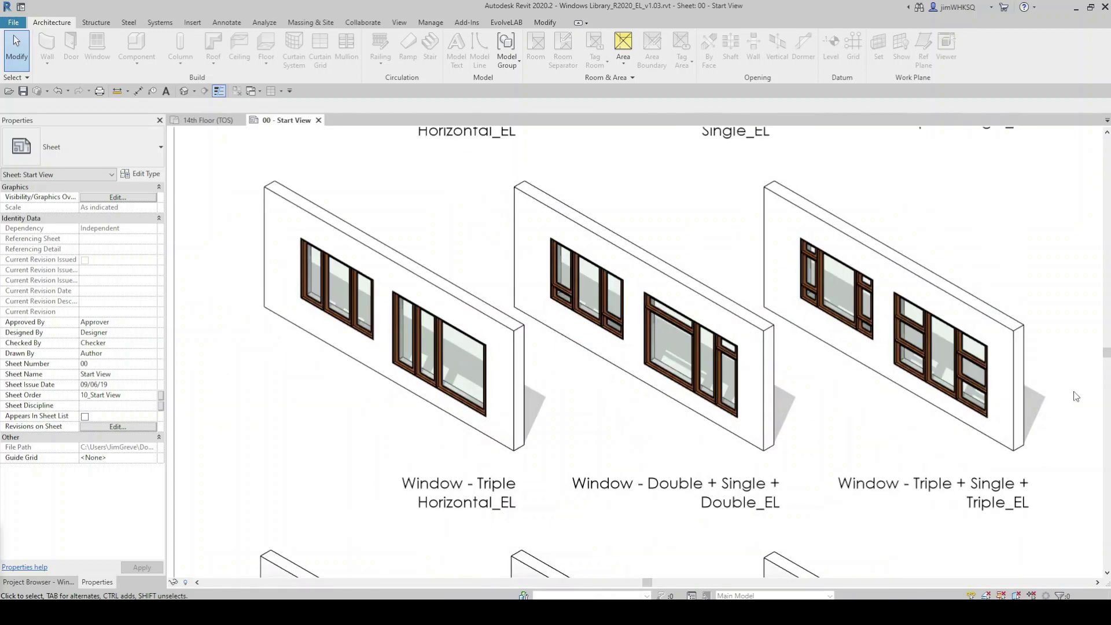
{"action": "scroll", "coordinate": [1075, 396], "scroll_direction": "down", "scroll_amount": 5, "text": "ctrl"}
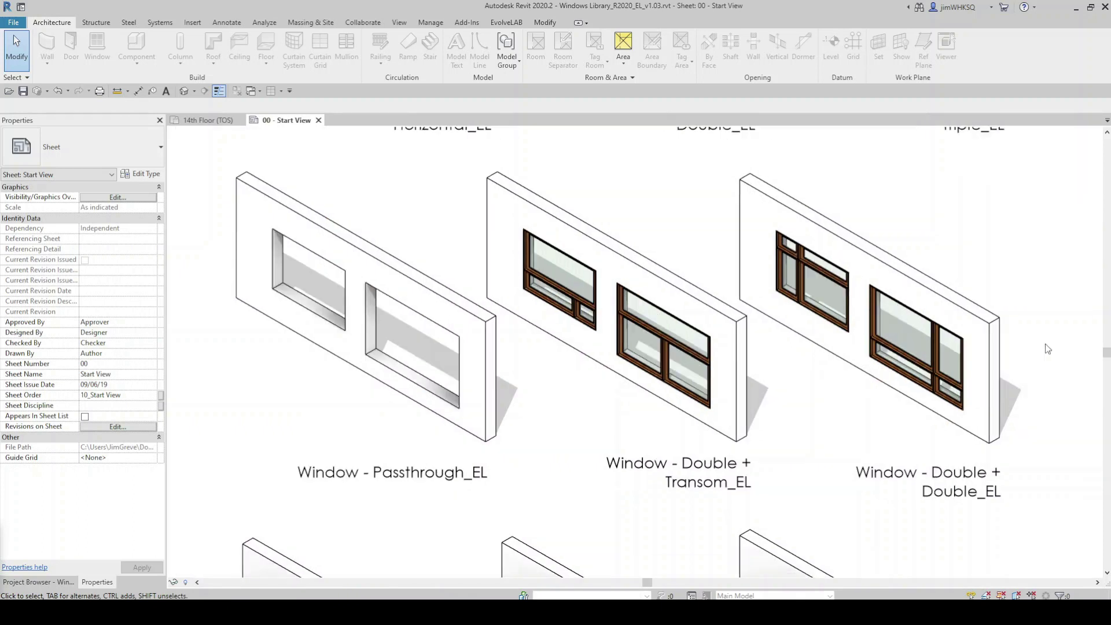
{"action": "scroll", "coordinate": [1017, 389], "scroll_direction": "down", "scroll_amount": 5, "text": "ctrl"}
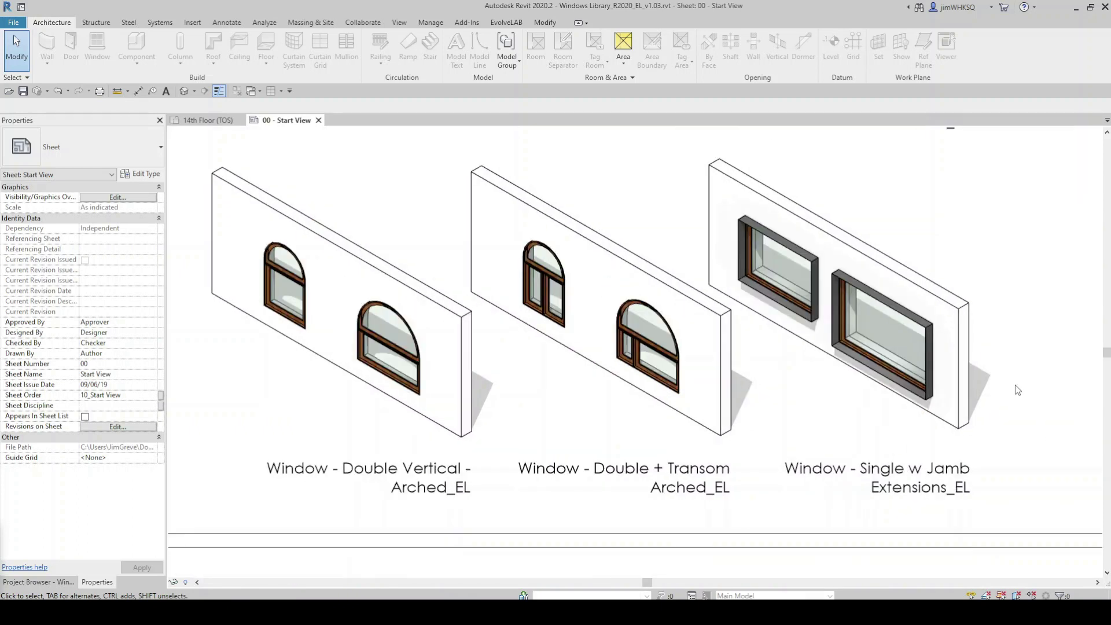
{"action": "scroll", "coordinate": [1017, 389], "scroll_direction": "down", "scroll_amount": 5, "text": "ctrl"}
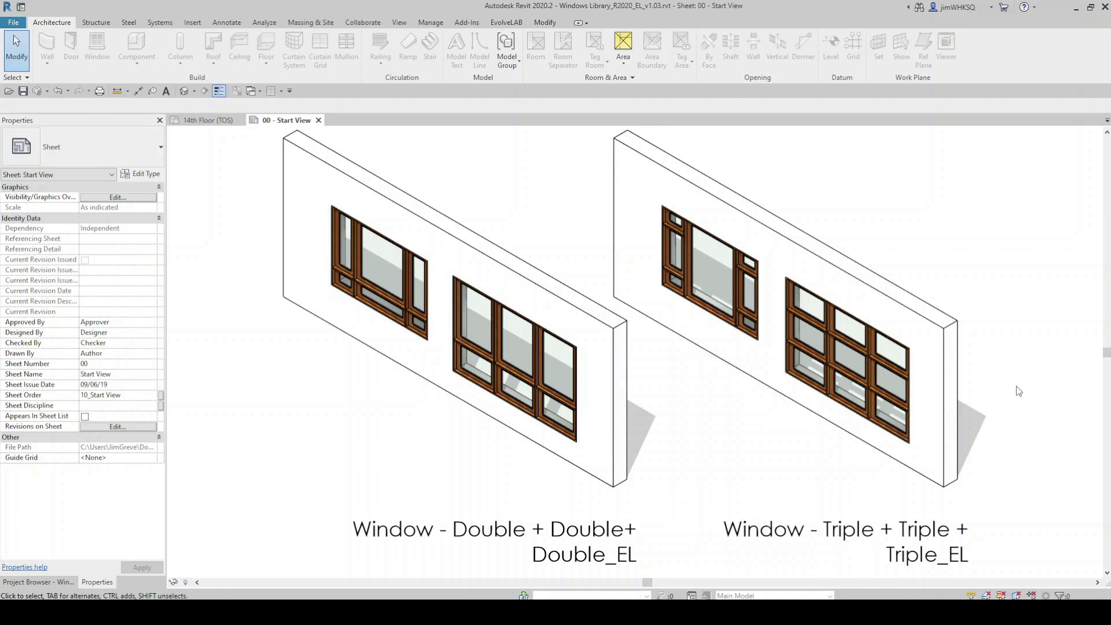
{"action": "scroll", "coordinate": [1017, 389], "scroll_direction": "down", "scroll_amount": 5, "text": "ctrl"}
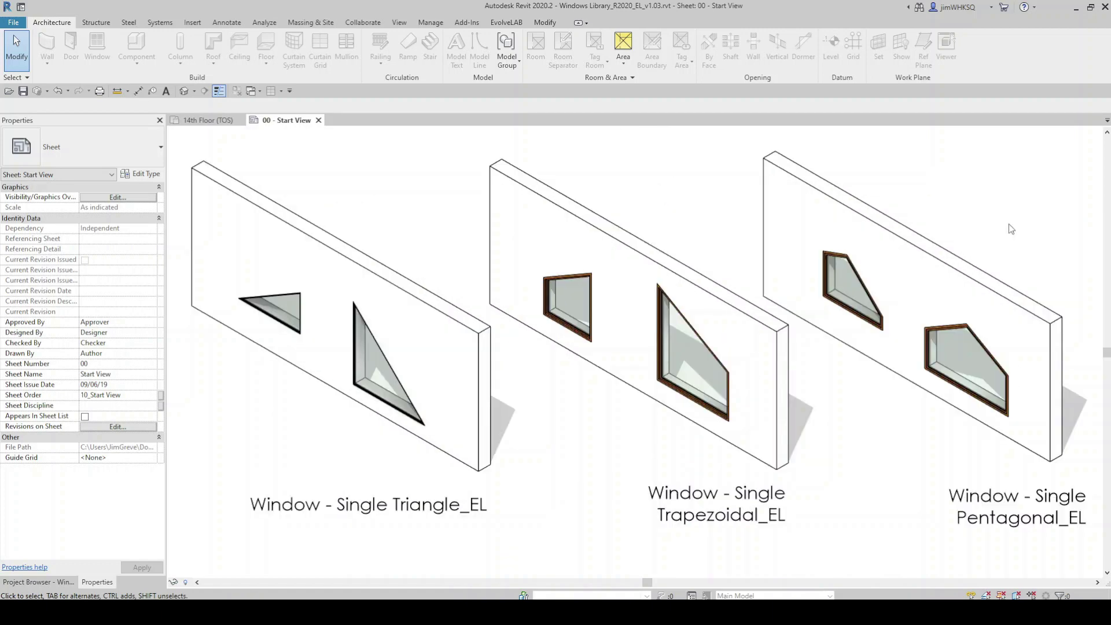
Review the sheet's unit and panel, frame and trim, materials, parameter, and panel graphics sections, plus the Project Example.
{"action": "scroll", "coordinate": [927, 280], "scroll_direction": "down", "scroll_amount": 5, "text": "ctrl"}
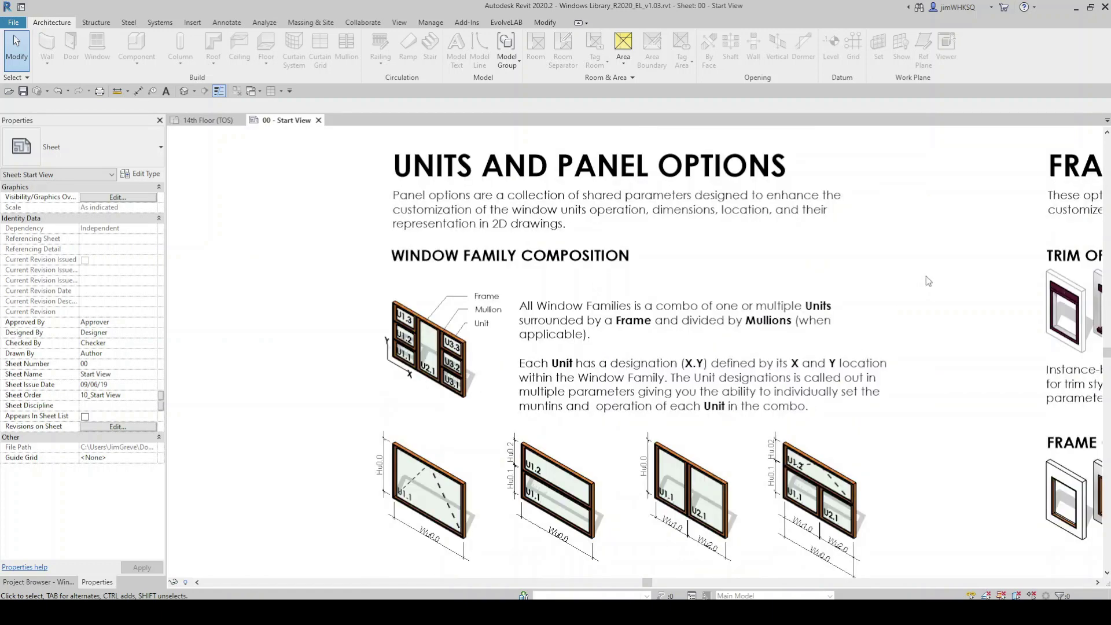
{"action": "scroll", "coordinate": [925, 276], "scroll_direction": "down", "scroll_amount": 5, "text": "ctrl"}
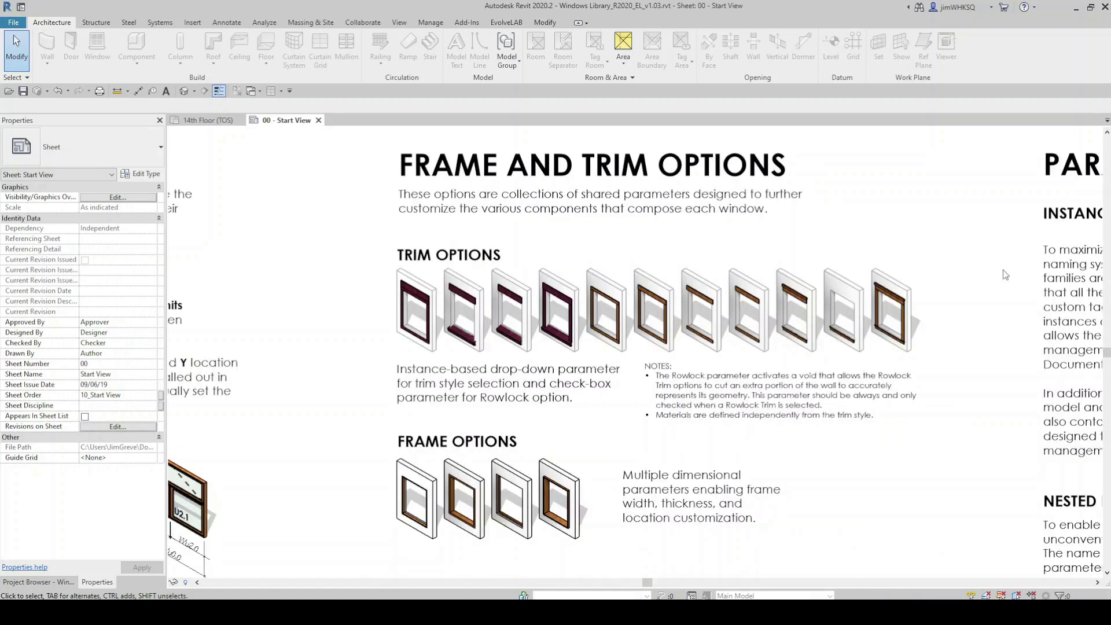
{"action": "scroll", "coordinate": [929, 286], "scroll_direction": "down", "scroll_amount": 5, "text": "ctrl"}
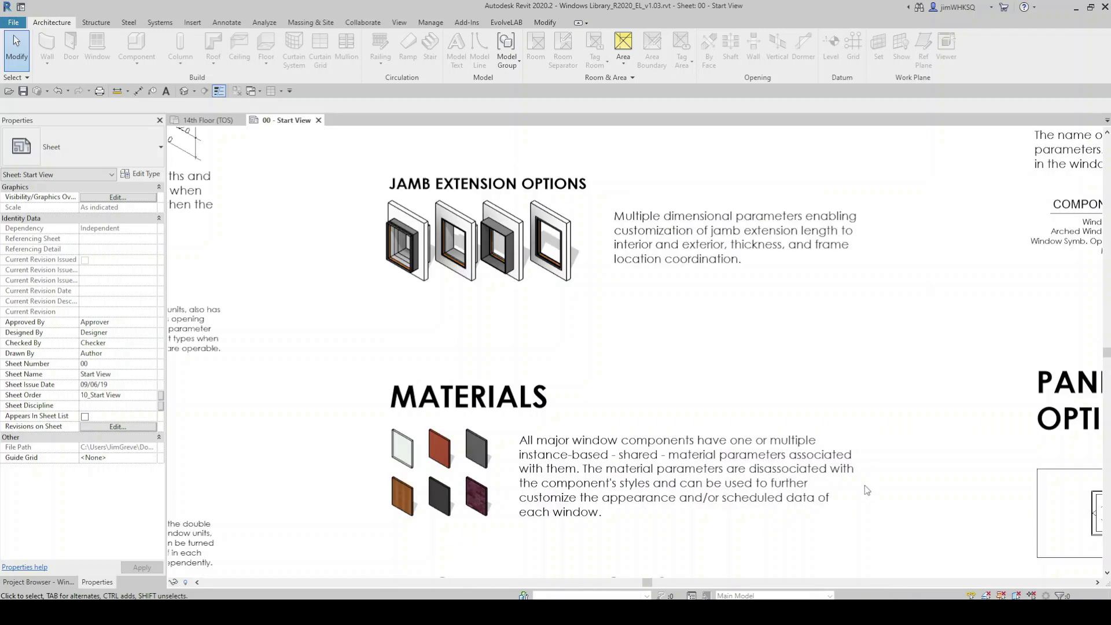
{"action": "scroll", "coordinate": [874, 483], "scroll_direction": "down", "scroll_amount": 5, "text": "ctrl"}
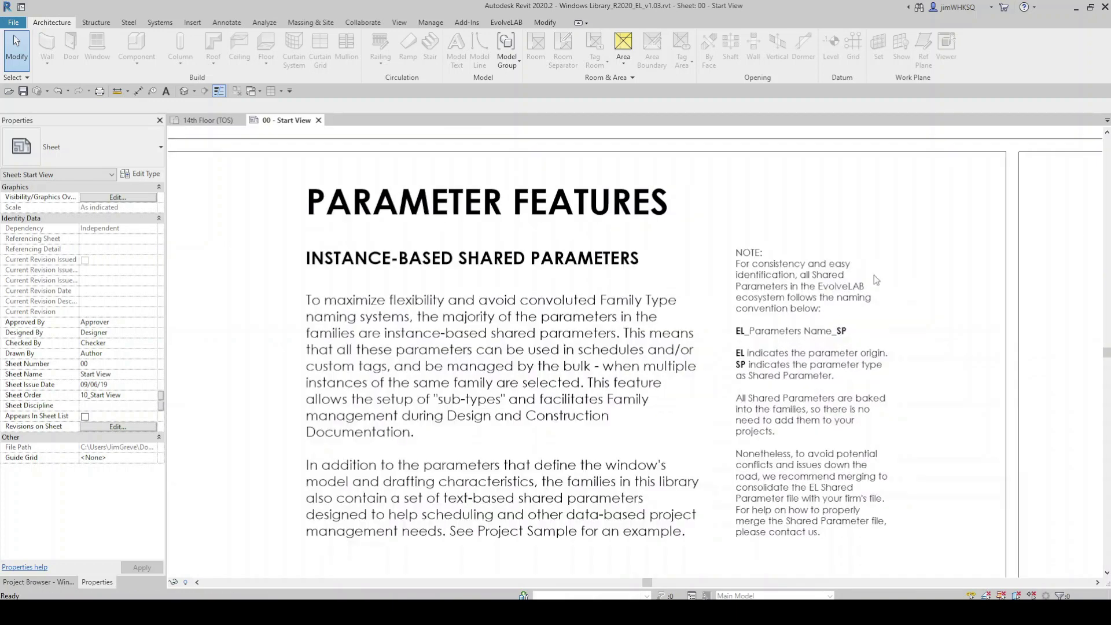
{"action": "scroll", "coordinate": [925, 273], "scroll_direction": "down", "scroll_amount": 5, "text": "ctrl"}
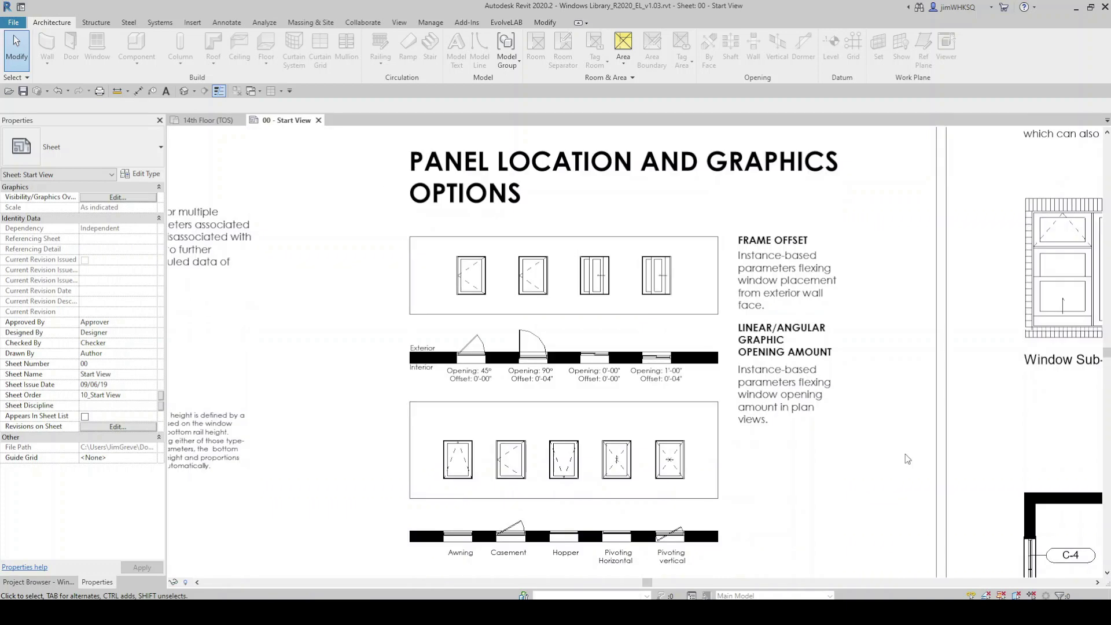
{"action": "scroll", "coordinate": [906, 457], "scroll_direction": "down", "scroll_amount": 5, "text": "ctrl"}
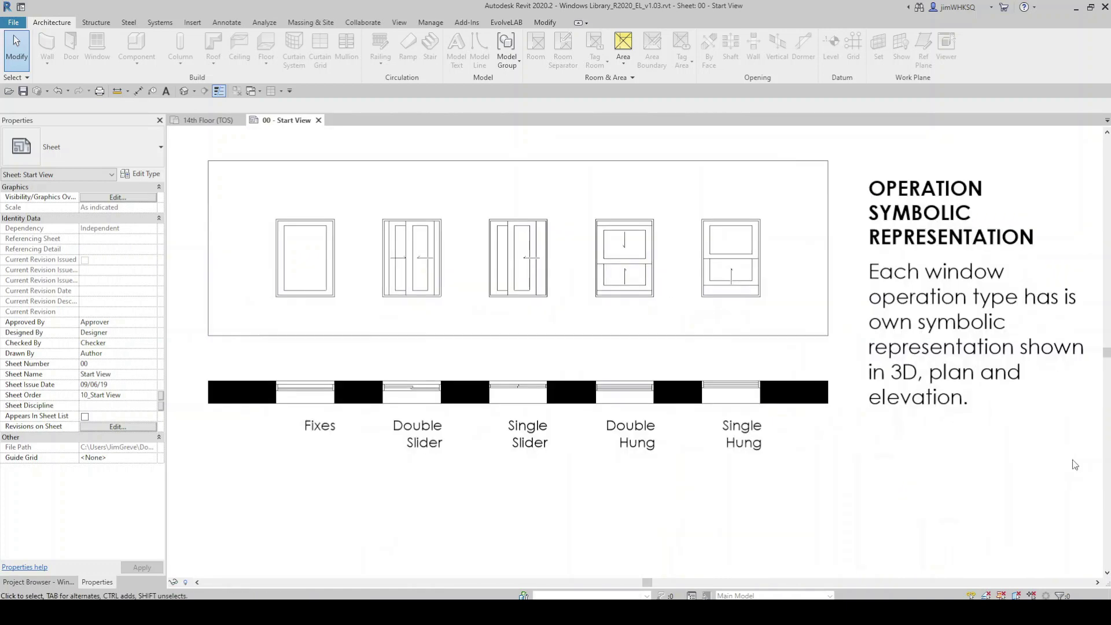
{"action": "scroll", "coordinate": [1058, 467], "scroll_direction": "down", "scroll_amount": 5, "text": "ctrl"}
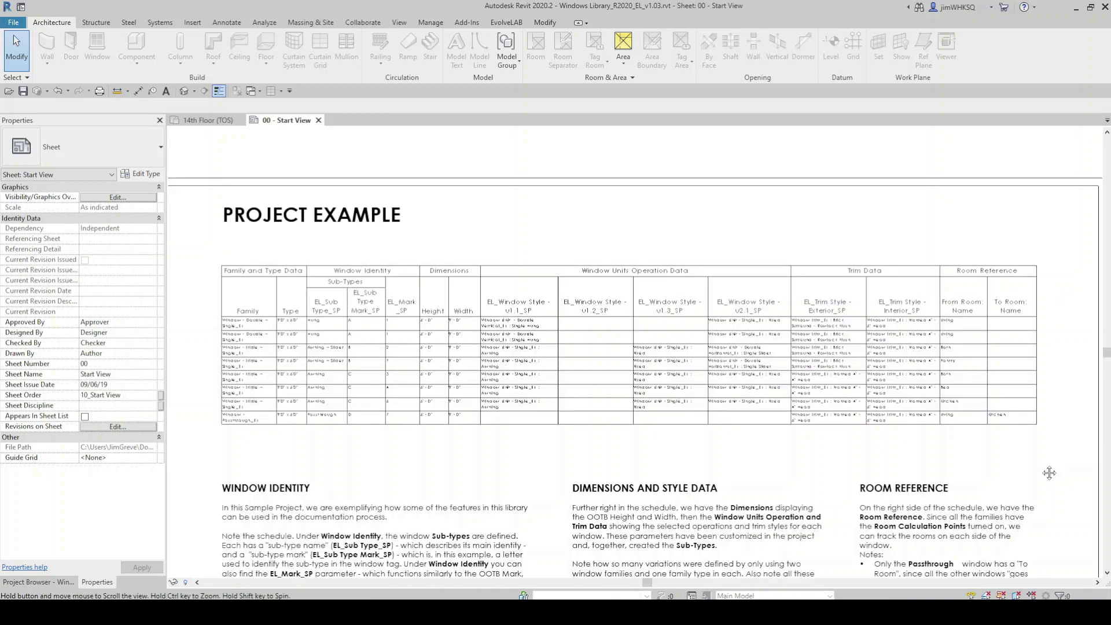
{"action": "scroll", "coordinate": [973, 418], "scroll_direction": "down", "scroll_amount": 5, "text": "ctrl"}
{"action": "scroll", "coordinate": [973, 418], "scroll_direction": "down", "scroll_amount": 5, "text": "ctrl"}
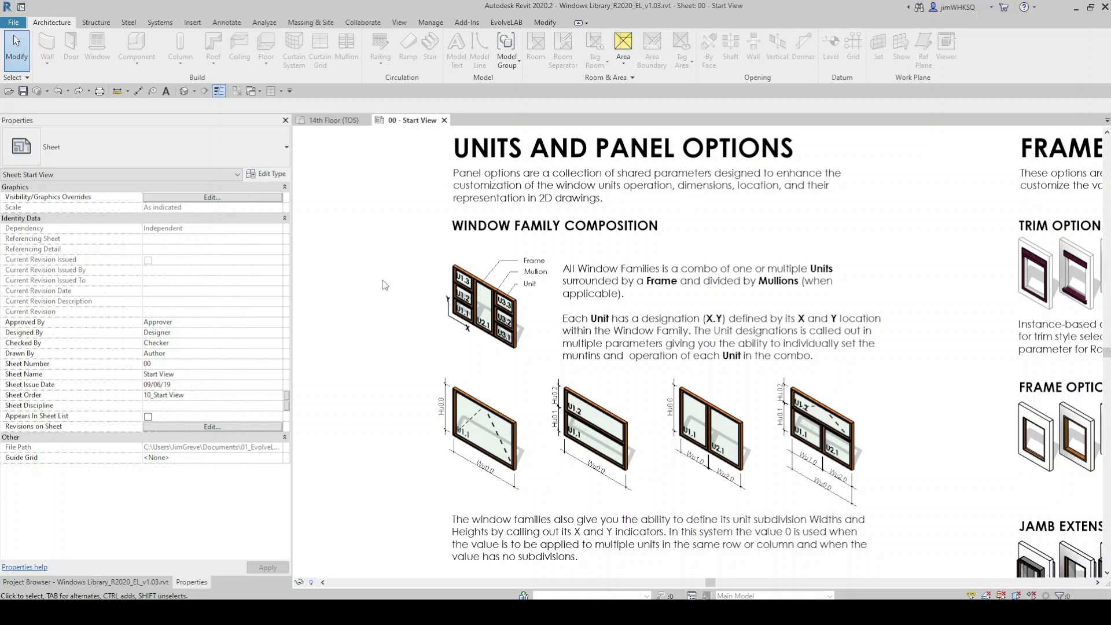
Examine the Window Family Composition diagram and the unit numbering and subdivision dimension examples beneath it.
{"action": "scroll", "coordinate": [383, 280], "scroll_direction": "up", "scroll_amount": 5}
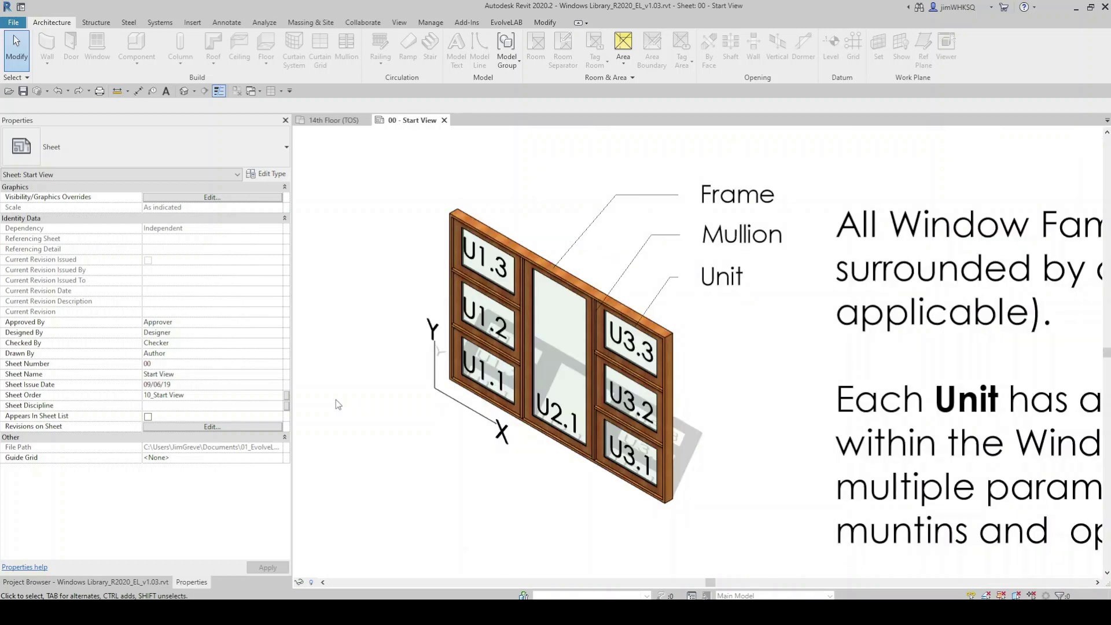
{"action": "scroll", "coordinate": [484, 261], "scroll_direction": "down", "scroll_amount": 2}
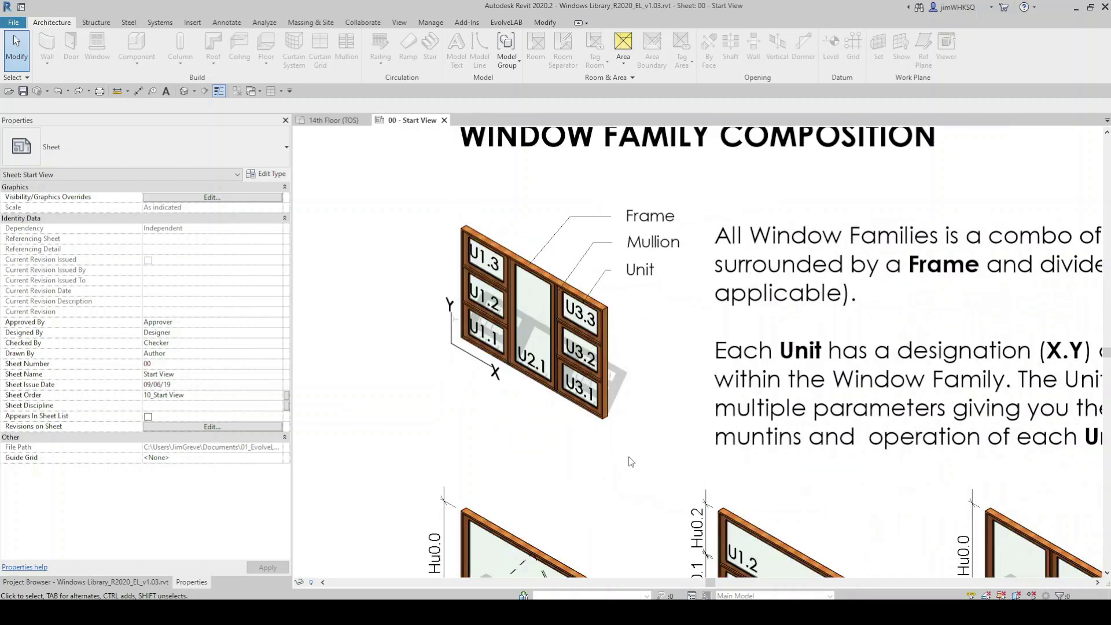
{"action": "middle_click_drag", "start_coordinate": [630, 461], "coordinate": [658, 191]}
{"action": "middle_click_drag", "start_coordinate": [825, 456], "coordinate": [673, 452]}
{"action": "middle_click_drag", "start_coordinate": [881, 452], "coordinate": [623, 448]}
{"action": "middle_click_drag", "start_coordinate": [857, 437], "coordinate": [614, 436]}
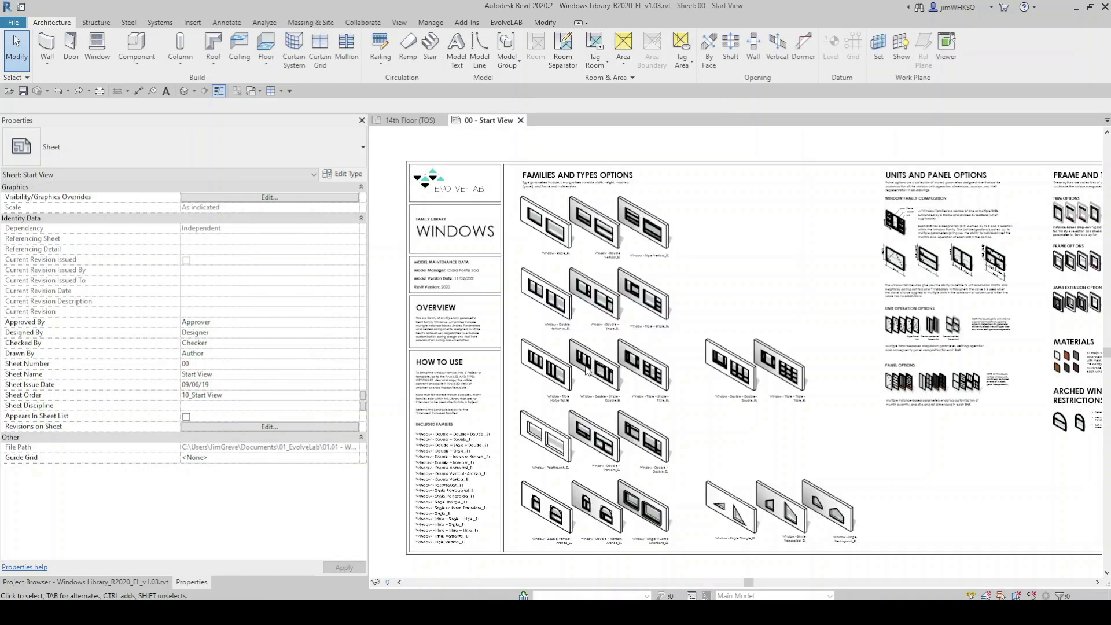
Activate the Families and Types Options view and set the 9'0" x 6'0" Double Horizontal window's u1.1 style to Window Unit - Single_EL : Hopper.
{"action": "double_click", "coordinate": [642, 329]}
{"action": "scroll", "coordinate": [521, 284], "scroll_direction": "up", "scroll_amount": 5}
{"action": "scroll", "coordinate": [547, 317], "scroll_direction": "up", "scroll_amount": 2}
{"action": "middle_click_drag", "start_coordinate": [729, 315], "coordinate": [787, 410]}
{"action": "left_click", "coordinate": [727, 346]}
{"action": "left_click", "coordinate": [317, 248]}
{"action": "left_click", "coordinate": [313, 288]}
{"action": "left_click", "coordinate": [402, 308]}
{"action": "left_click", "coordinate": [644, 310]}
Set the window's u2.1 style to Window Unit - Double Vertical_EL : Double Hung and its exterior trim style to Framed 4" - 4" Head.
{"action": "left_click", "coordinate": [344, 259]}
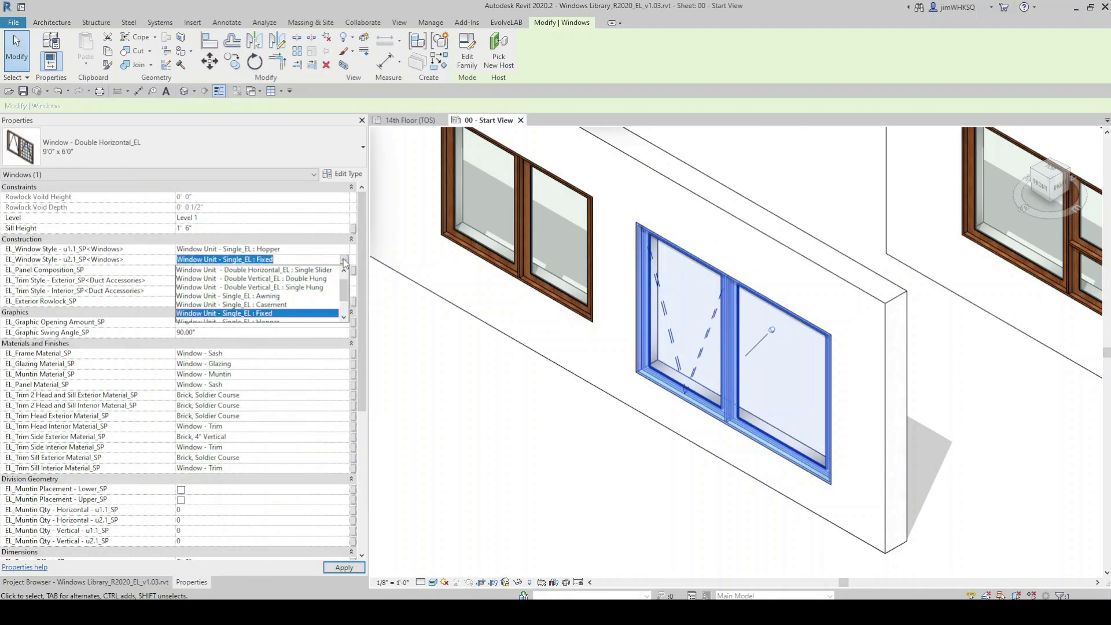
{"action": "left_click", "coordinate": [319, 280]}
{"action": "left_click", "coordinate": [461, 347]}
{"action": "left_click", "coordinate": [642, 324]}
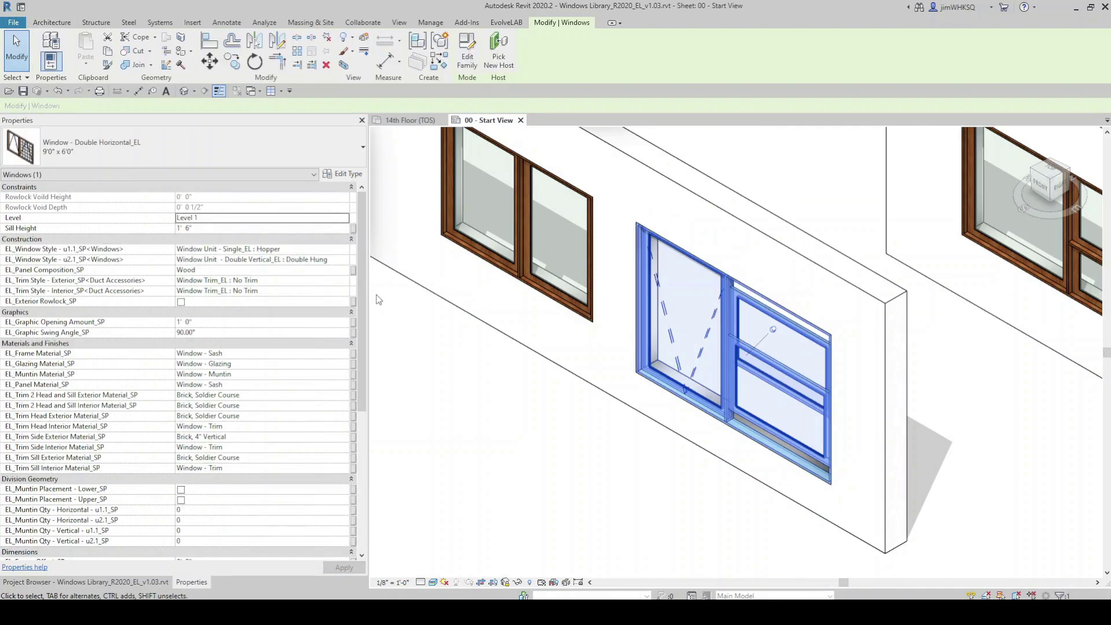
{"action": "left_click", "coordinate": [345, 281]}
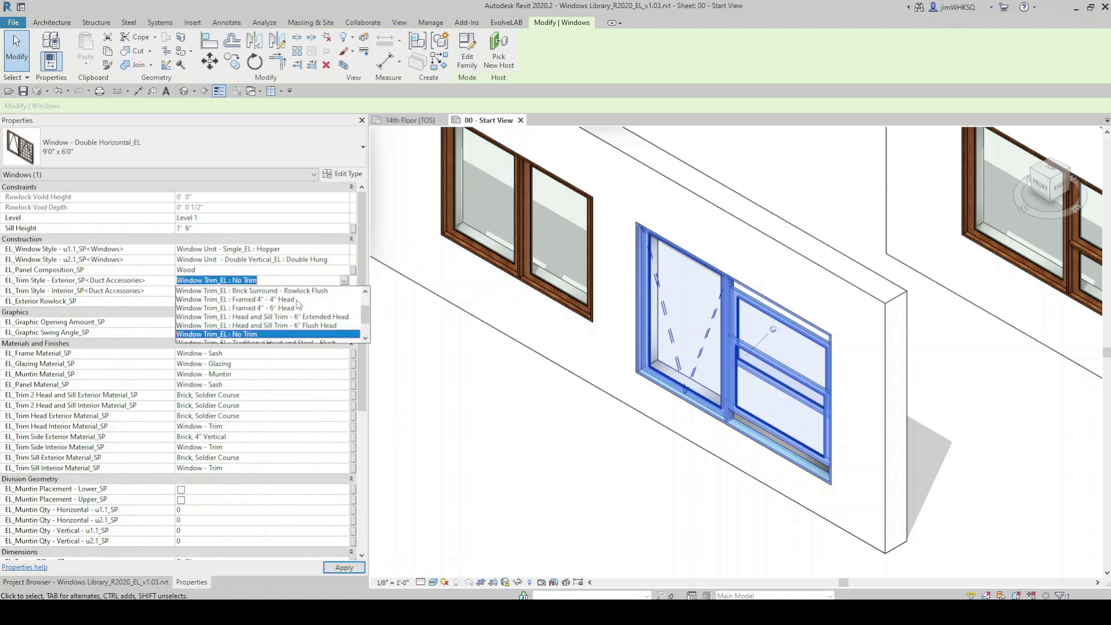
{"action": "left_click", "coordinate": [296, 300]}
Set the horizontal and vertical muntin quantities of the window's u1.1 unit to 2 each.
{"action": "scroll", "coordinate": [318, 414], "scroll_direction": "down", "scroll_amount": 5}
{"action": "left_click", "coordinate": [344, 280]}
{"action": "type", "text": "2"}
{"action": "left_click", "coordinate": [344, 298]}
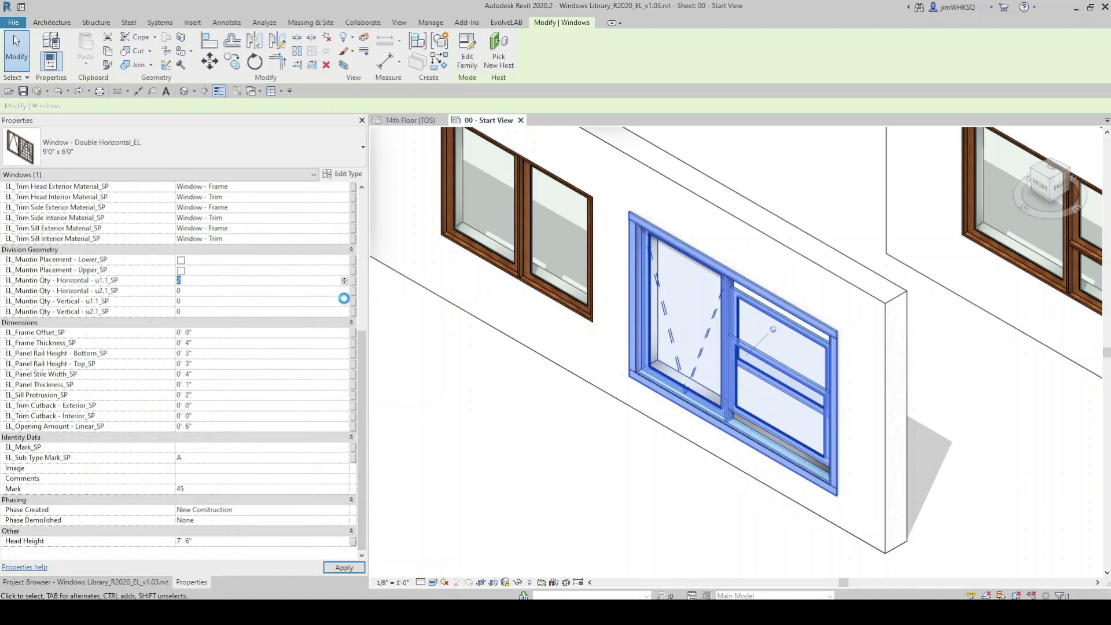
{"action": "left_click", "coordinate": [343, 301]}
{"action": "type", "text": "2"}
{"action": "left_click", "coordinate": [588, 500]}
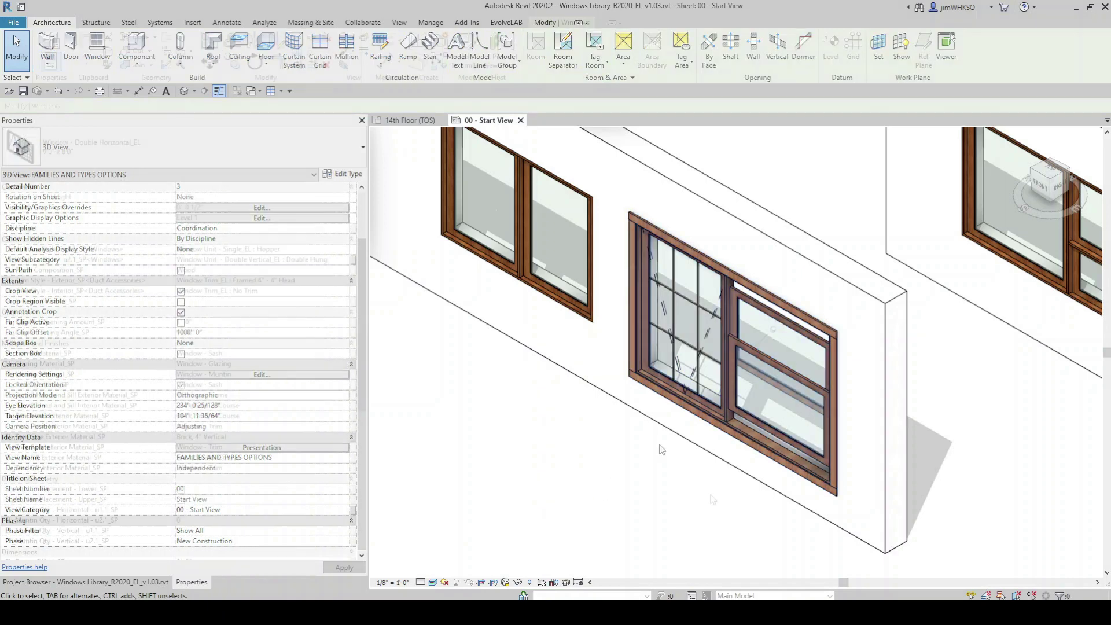
Undo the last muntin change and set the window's exterior trim head material to Window - Frame.
{"action": "key", "text": "ctrl+z"}
{"action": "left_click", "coordinate": [730, 416]}
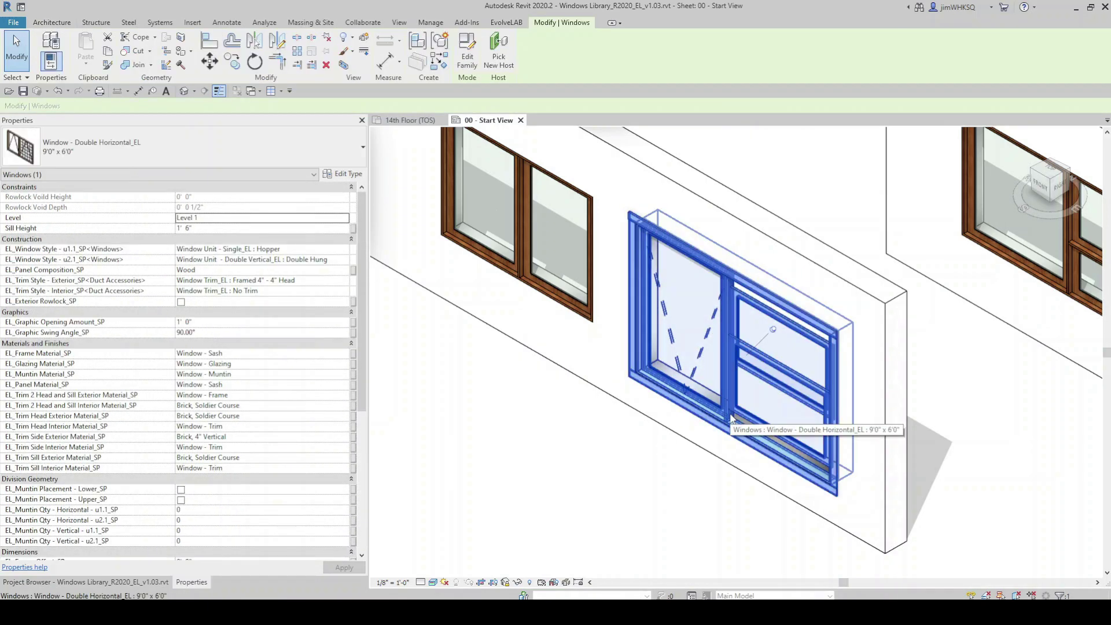
{"action": "left_click", "coordinate": [345, 416]}
{"action": "left_click", "coordinate": [345, 415]}
{"action": "left_click", "coordinate": [168, 43]}
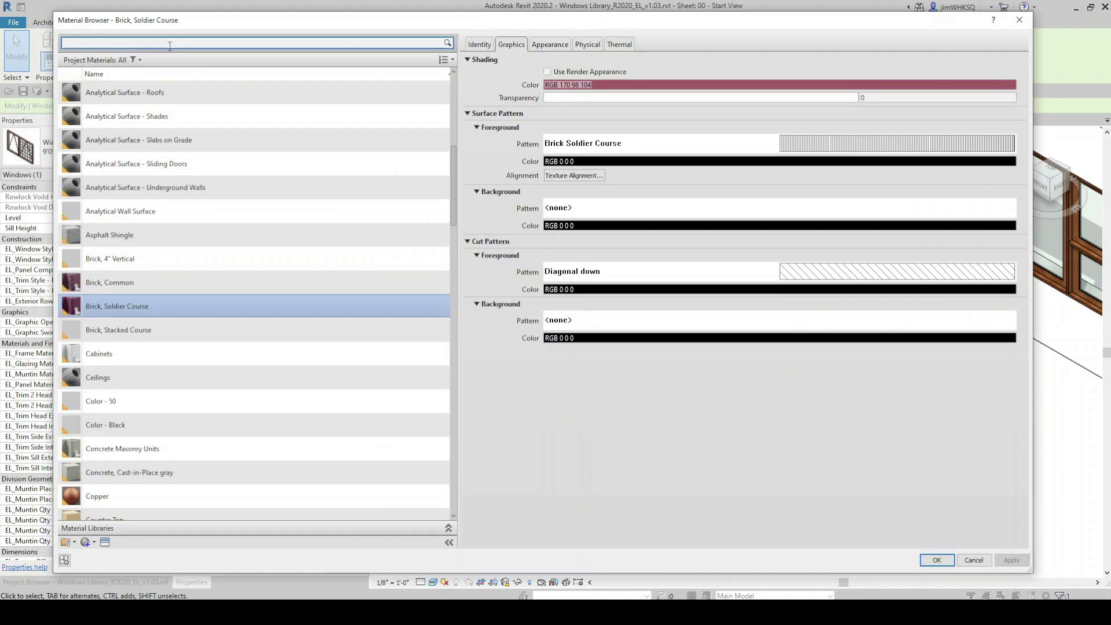
{"action": "type", "text": "wood"}
{"action": "left_click", "coordinate": [133, 248]}
{"action": "left_click", "coordinate": [936, 560]}
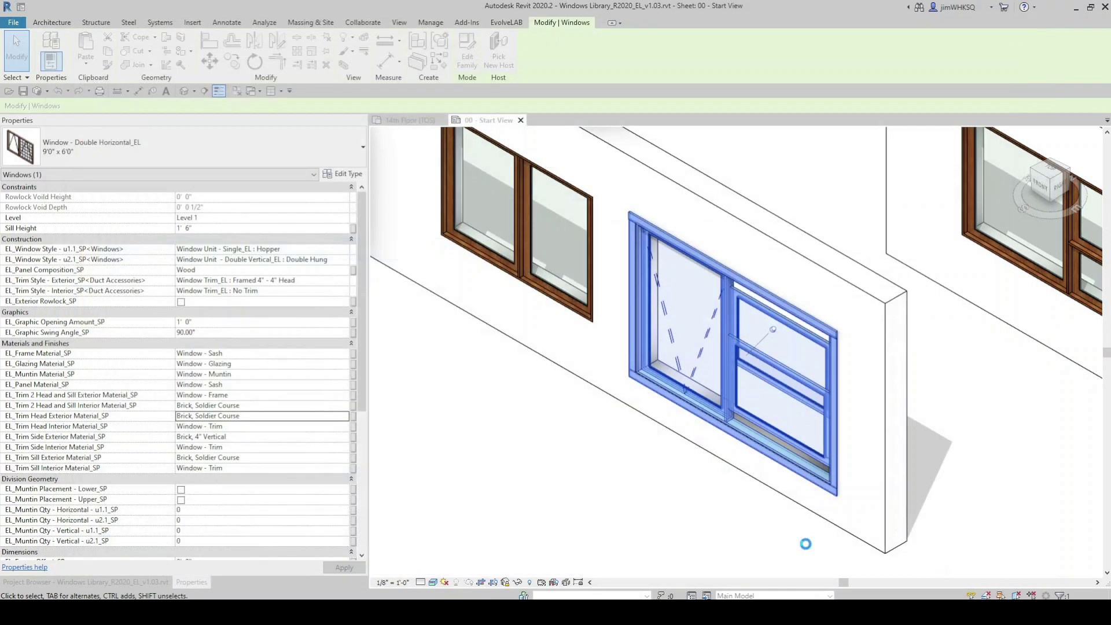
{"action": "left_click", "coordinate": [711, 528]}
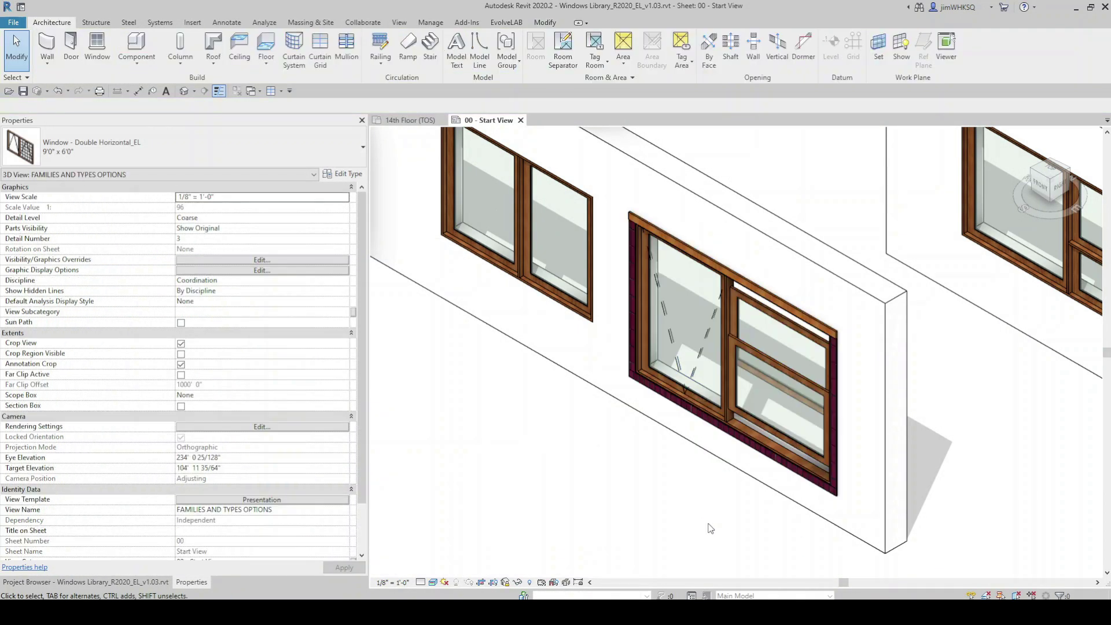
Copy the Window - Frame material to the Trim 2 head and sill interior, exterior trim sill and exterior trim side materials.
{"action": "left_click", "coordinate": [711, 416]}
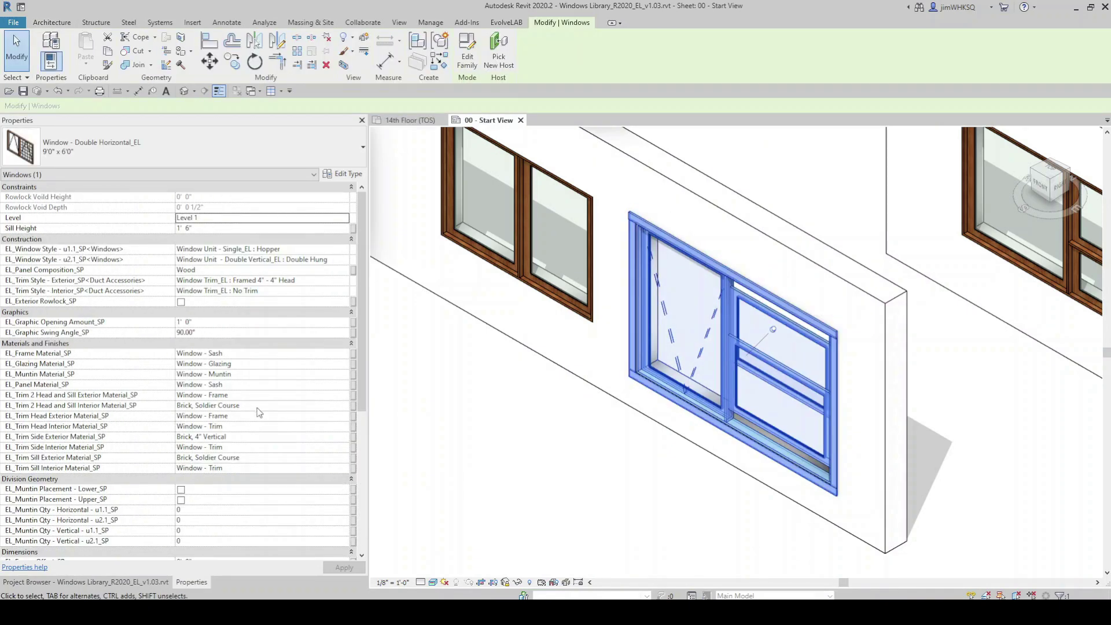
{"action": "left_click", "coordinate": [252, 395]}
{"action": "key", "text": "ctrl+c"}
{"action": "left_click", "coordinate": [252, 405]}
{"action": "key", "text": "ctrl+v"}
{"action": "left_click", "coordinate": [260, 457]}
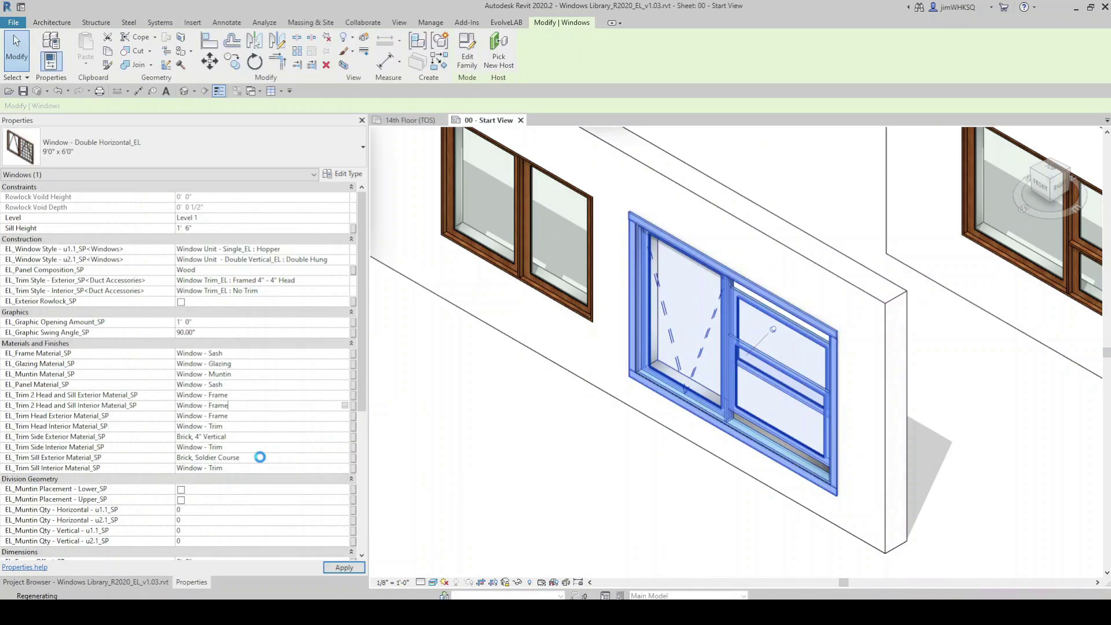
{"action": "left_click", "coordinate": [250, 457]}
{"action": "key", "text": "ctrl+v"}
{"action": "left_click", "coordinate": [232, 436]}
{"action": "key", "text": "ctrl+v"}
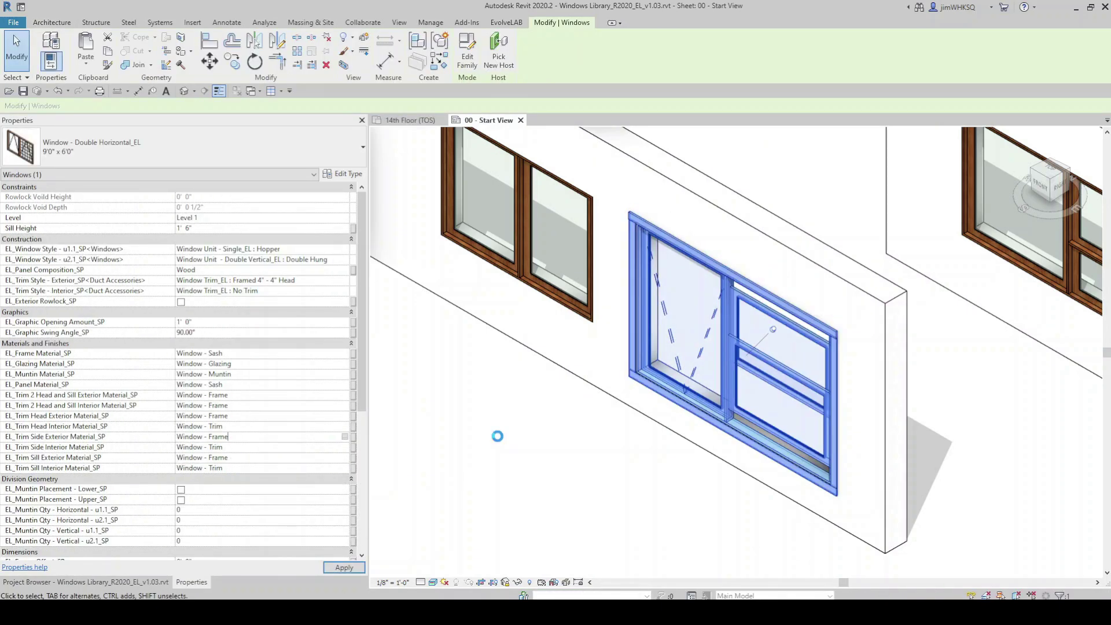
{"action": "left_click", "coordinate": [506, 439]}
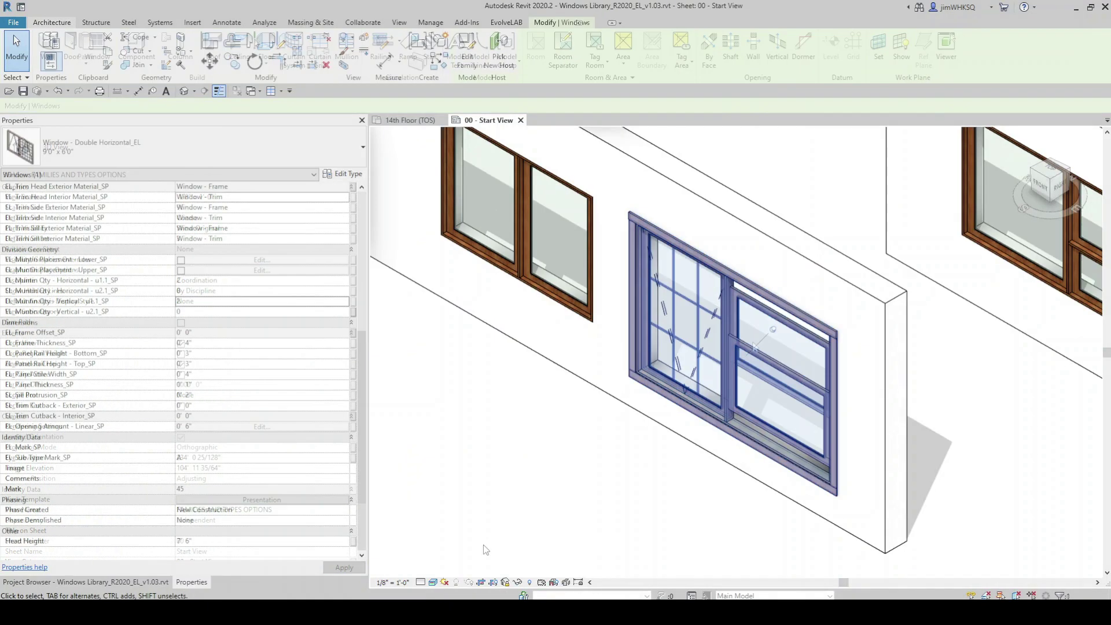
{"action": "left_click", "coordinate": [590, 503]}
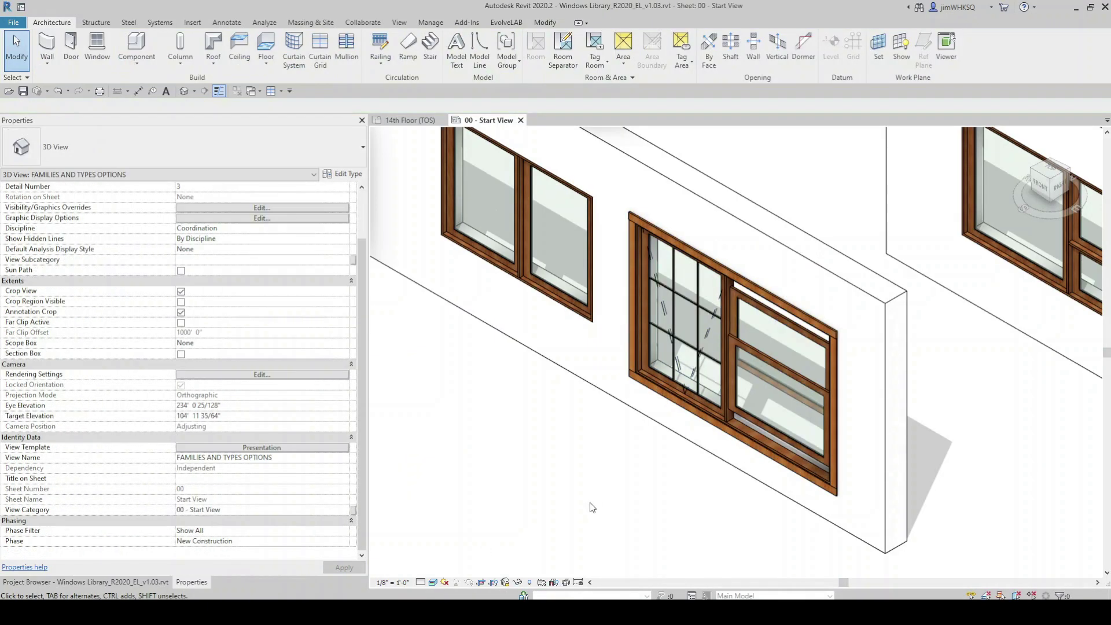
Open the double window's type properties, set EL_Width - u1.0_SP to 2' 0" and apply it.
{"action": "left_click", "coordinate": [665, 376]}
{"action": "left_click", "coordinate": [342, 173]}
{"action": "left_click_drag", "start_coordinate": [797, 536], "coordinate": [591, 483]}
{"action": "type", "text": "2"}
{"action": "left_click", "coordinate": [560, 469]}
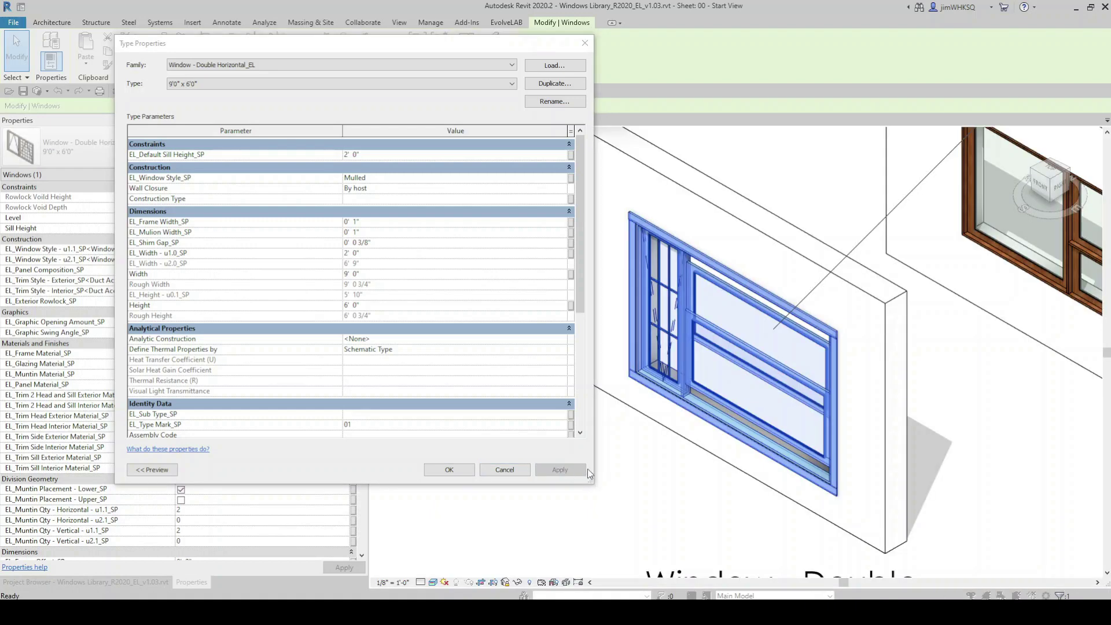
Set the type's EL_Width - u1.0_SP to 5' 0" and apply it.
{"action": "left_click", "coordinate": [378, 305]}
{"action": "left_click", "coordinate": [376, 252]}
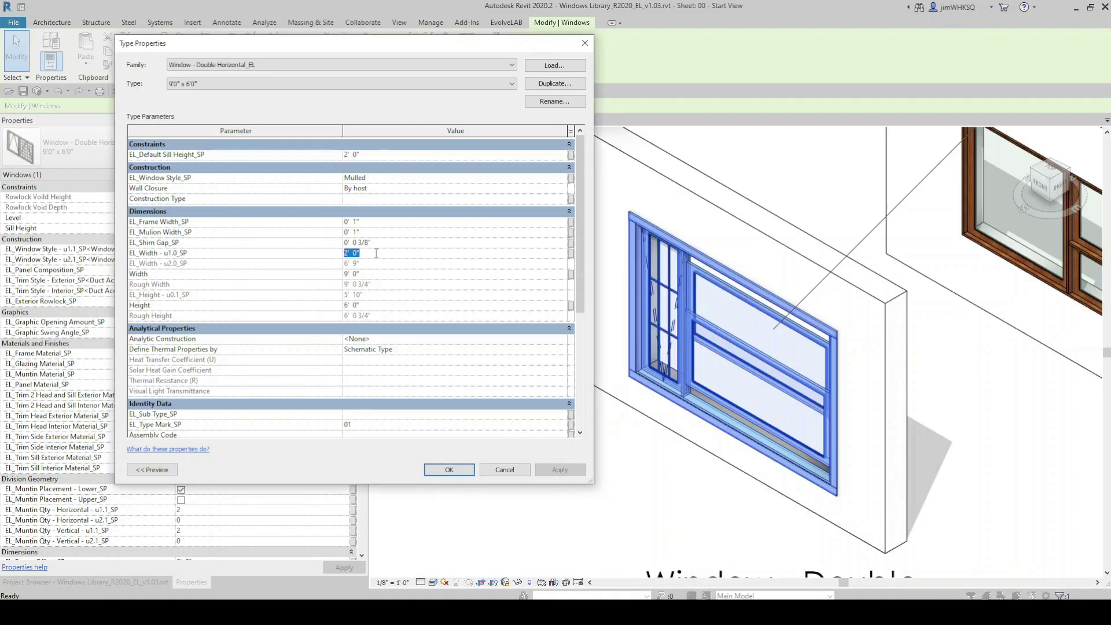
{"action": "type", "text": "5"}
{"action": "left_click", "coordinate": [570, 470]}
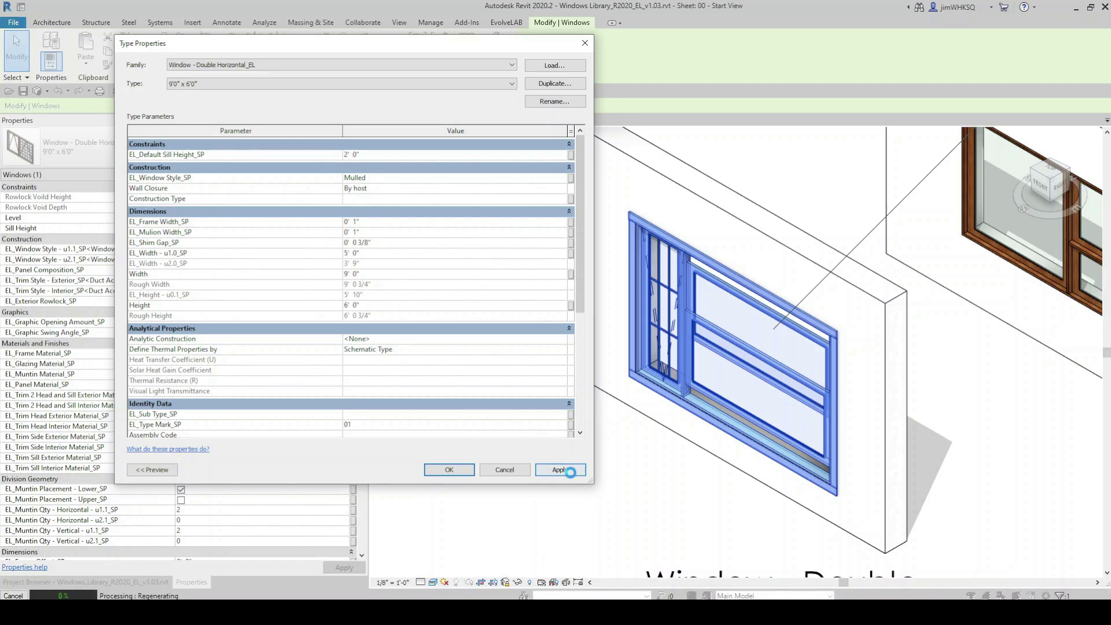
Set the double horizontal window type's Height to 7' and apply it.
{"action": "left_click", "coordinate": [385, 304]}
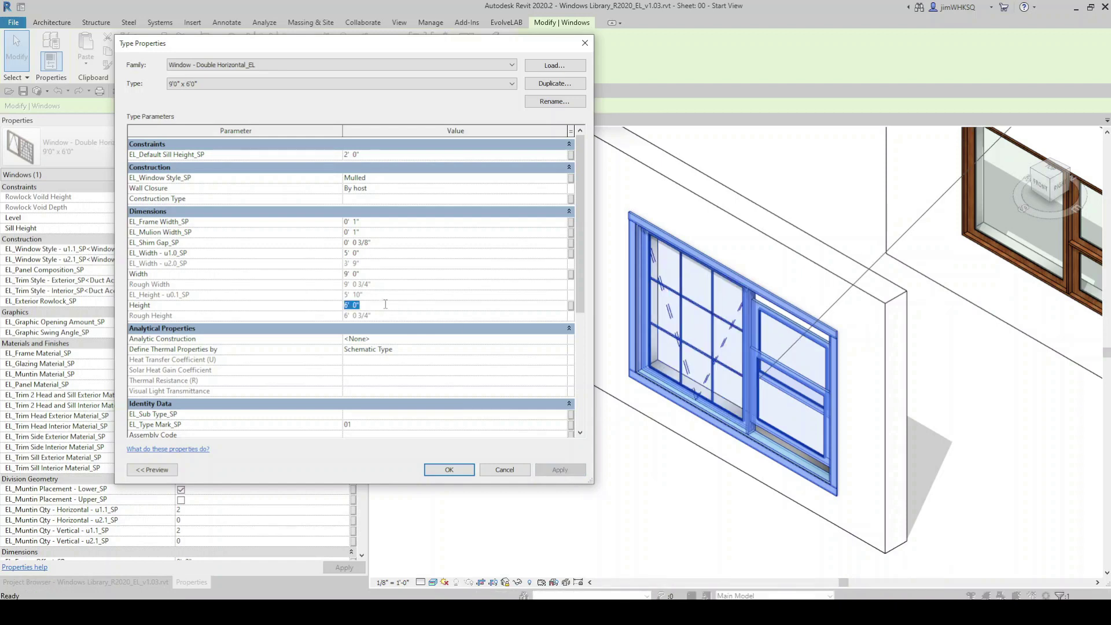
{"action": "type", "text": "7"}
{"action": "left_click", "coordinate": [559, 468]}
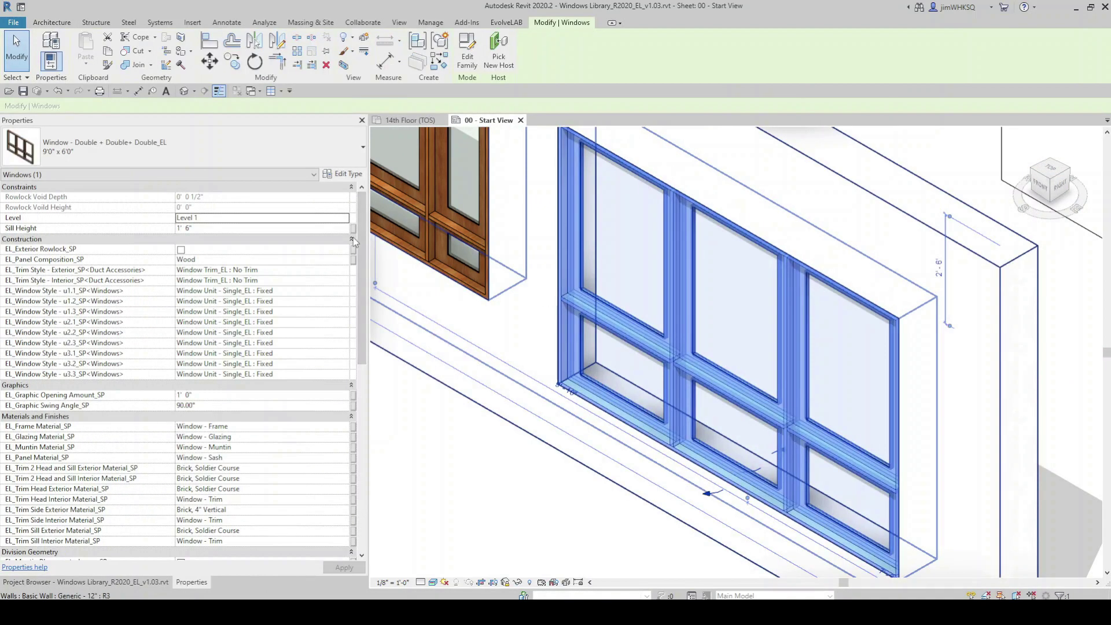
Set the horizontal and vertical muntin quantities of unit u1.2 to 3 on the Double + Double + Double window.
{"action": "scroll", "coordinate": [361, 368], "scroll_direction": "down", "scroll_amount": 10}
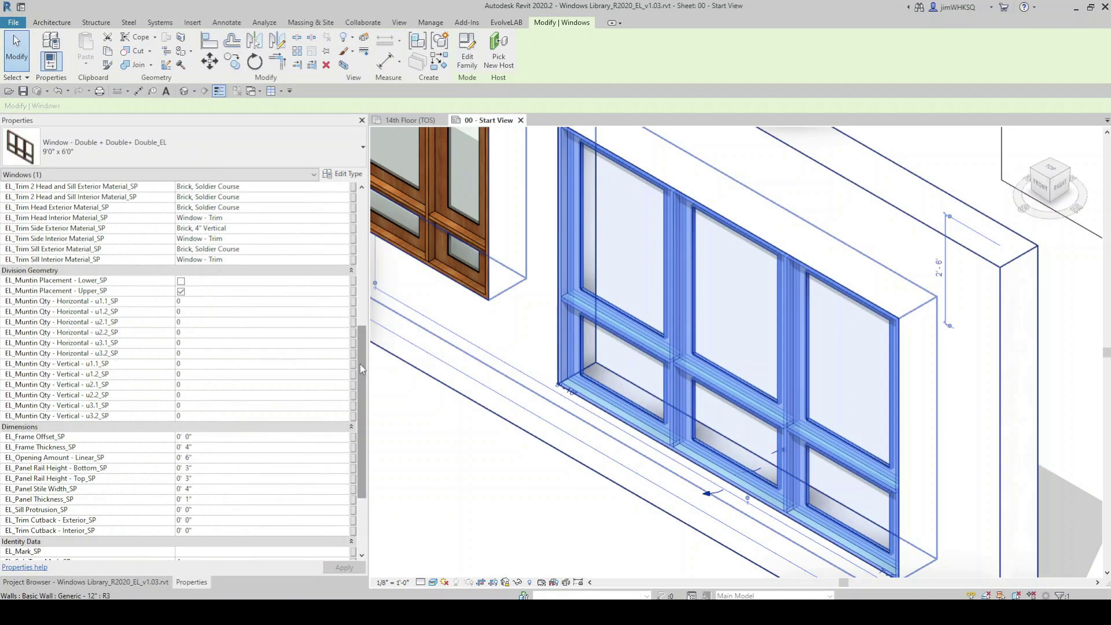
{"action": "left_click", "coordinate": [344, 311]}
{"action": "left_click", "coordinate": [343, 309]}
{"action": "left_click", "coordinate": [344, 309]}
{"action": "left_click", "coordinate": [344, 309]}
{"action": "left_click", "coordinate": [344, 371]}
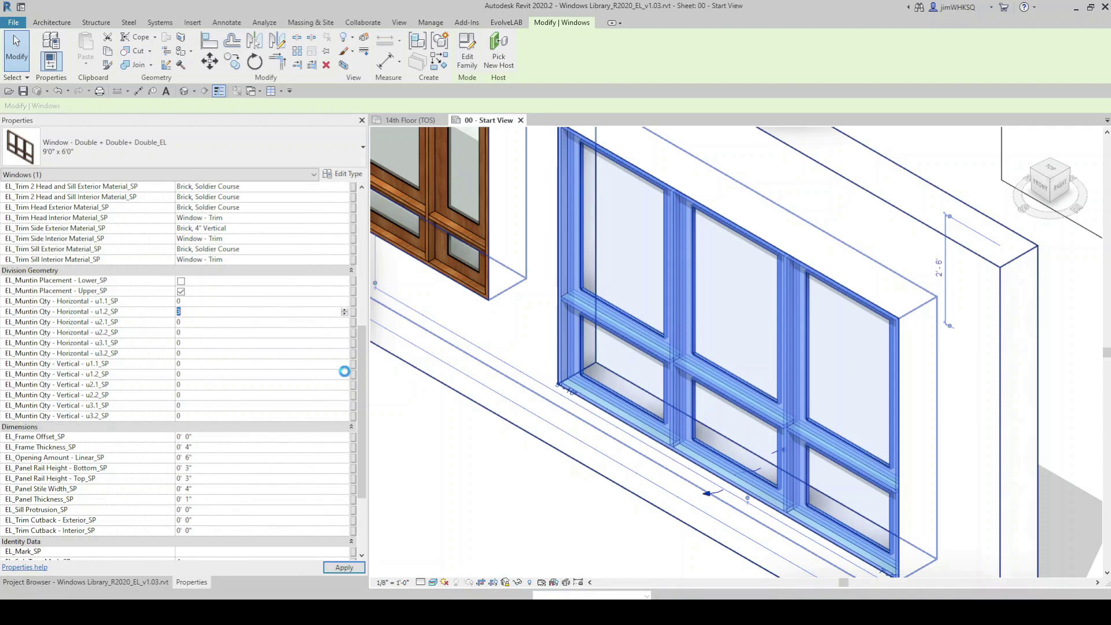
{"action": "left_click", "coordinate": [344, 371]}
{"action": "left_click", "coordinate": [344, 371]}
{"action": "left_click", "coordinate": [344, 371]}
{"action": "left_click", "coordinate": [353, 567]}
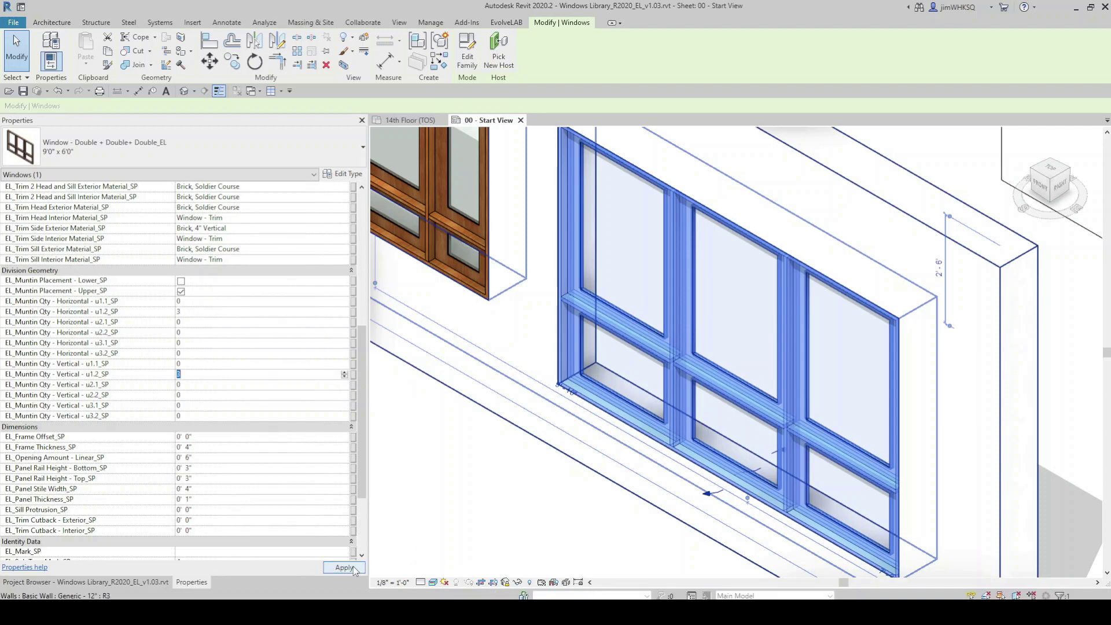
{"action": "left_click", "coordinate": [463, 539]}
Set the horizontal and vertical muntin quantities of unit u2.1 to 2 on the same window.
{"action": "left_click", "coordinate": [658, 358]}
{"action": "left_click_drag", "start_coordinate": [361, 313], "coordinate": [360, 399]}
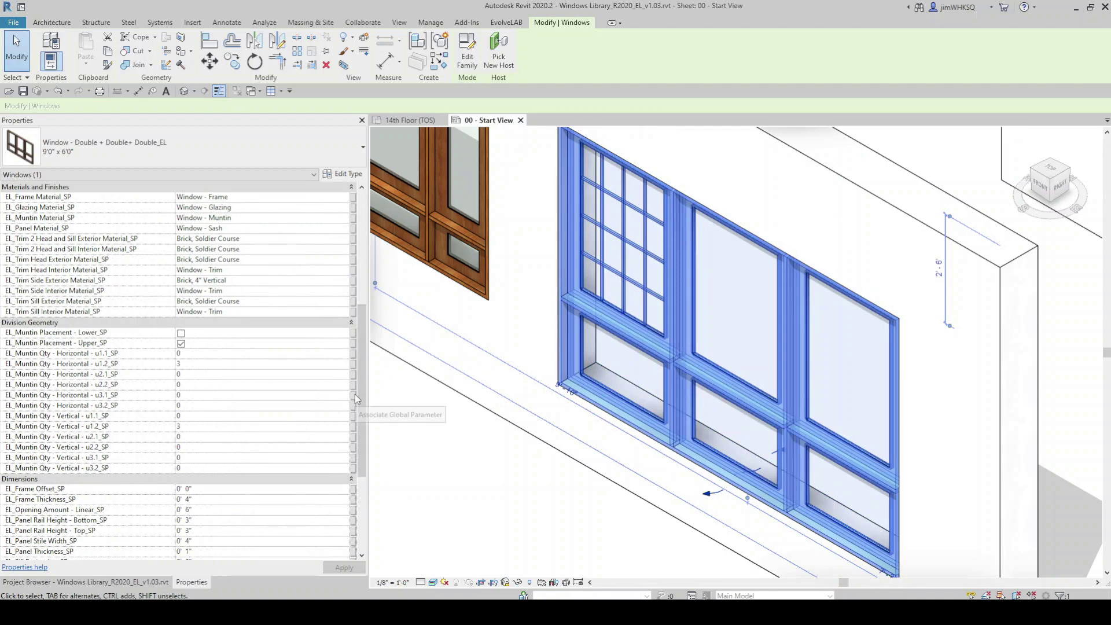
{"action": "left_click", "coordinate": [344, 373]}
{"action": "left_click", "coordinate": [344, 372]}
{"action": "left_click", "coordinate": [345, 372]}
{"action": "left_click", "coordinate": [346, 435]}
{"action": "left_click", "coordinate": [344, 436]}
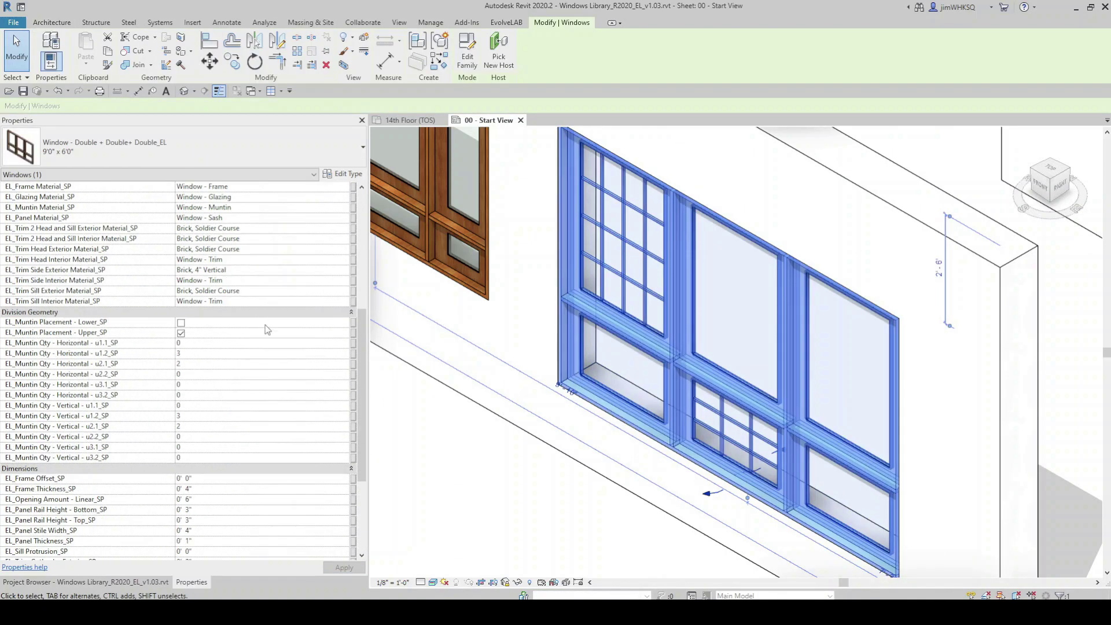
Set the horizontal and vertical muntin quantities of unit u3.2 to 3.
{"action": "left_click", "coordinate": [344, 395]}
{"action": "left_click", "coordinate": [344, 457]}
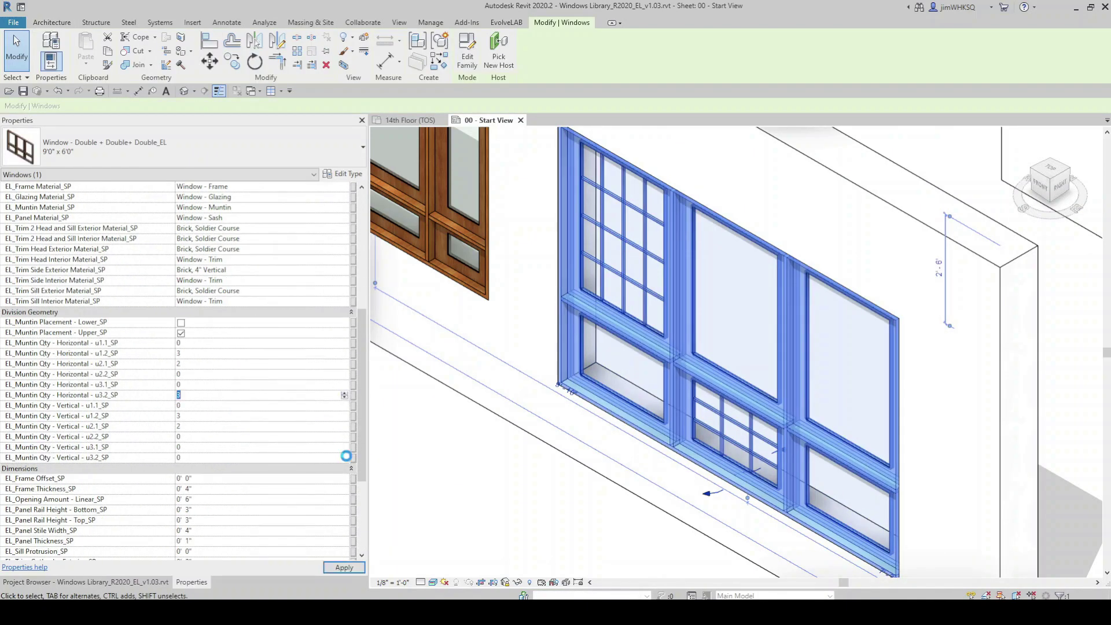
{"action": "left_click", "coordinate": [523, 528]}
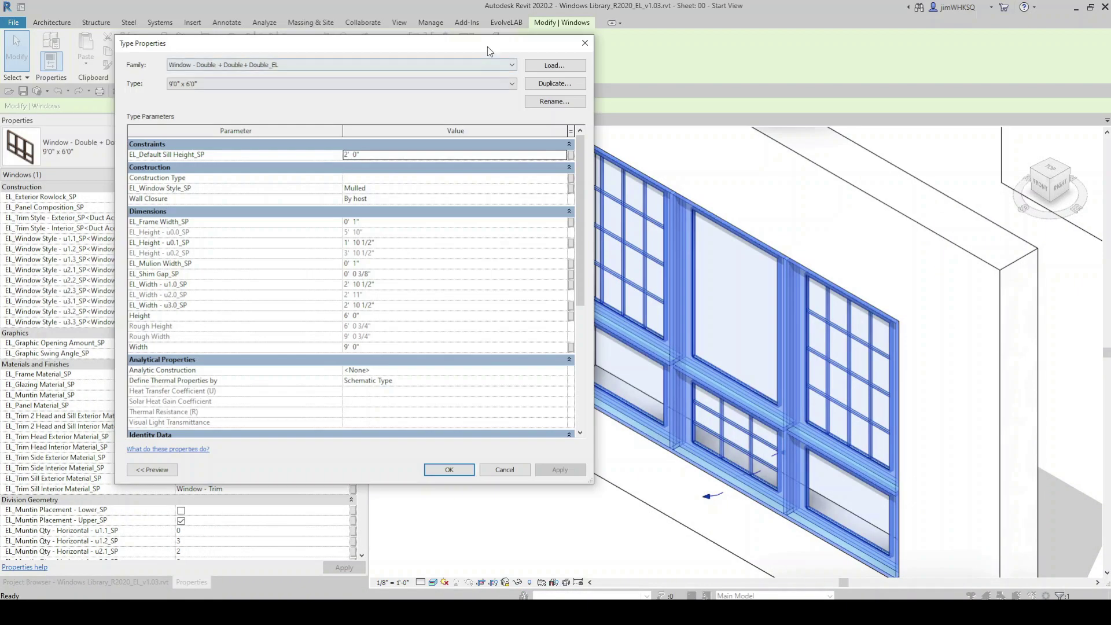
Set EL_Width - u1.0_SP and EL_Width - u3.0_SP to 1' 6" in the window's type properties and accept the change.
{"action": "left_click_drag", "start_coordinate": [487, 47], "coordinate": [418, 48]}
{"action": "left_click", "coordinate": [350, 287]}
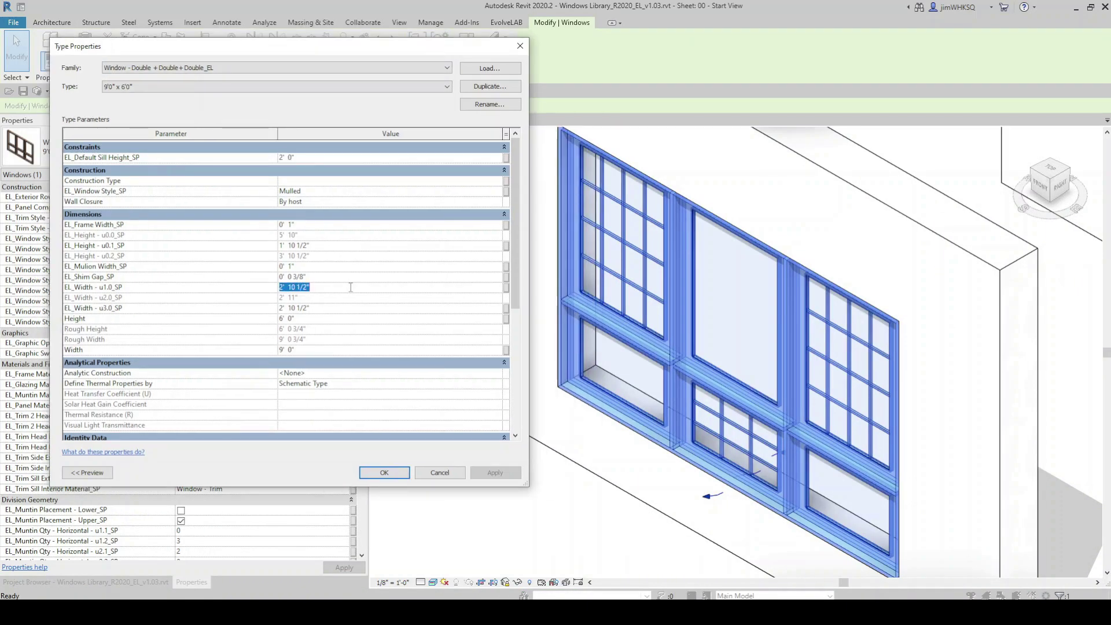
{"action": "type", "text": "1 6"}
{"action": "left_click", "coordinate": [494, 472]}
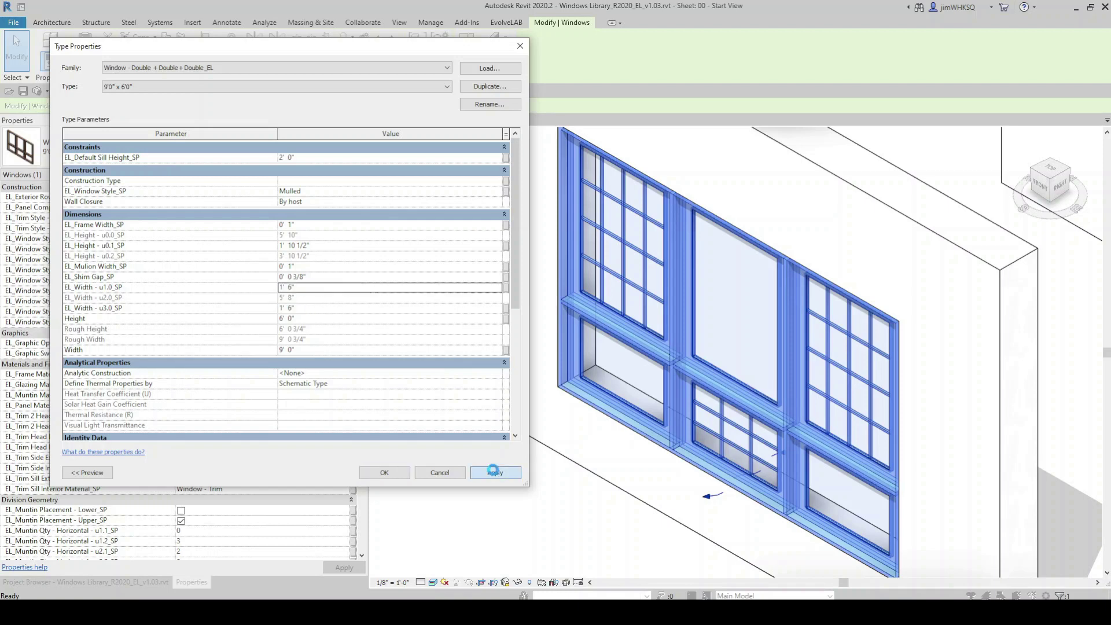
{"action": "left_click", "coordinate": [384, 473]}
Set the horizontal and vertical muntin quantities of u1.2 and u3.2 to 1, and give u2.2 1 horizontal and 2 vertical muntins.
{"action": "left_click", "coordinate": [344, 366]}
{"action": "type", "text": "1"}
{"action": "left_click", "coordinate": [343, 468]}
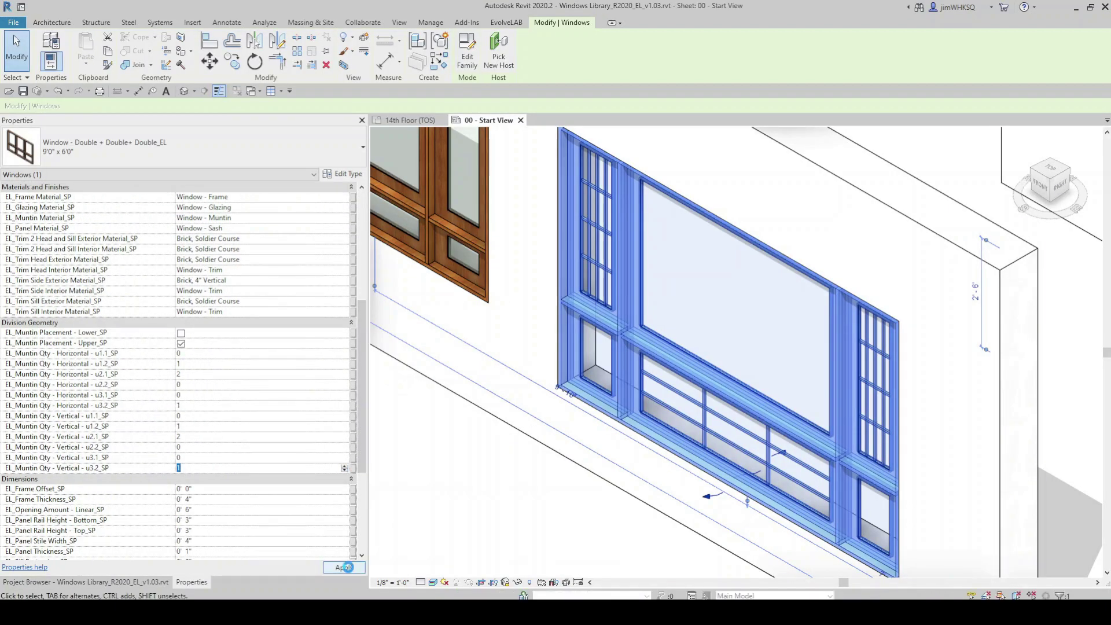
{"action": "type", "text": "1"}
{"action": "left_click", "coordinate": [348, 568]}
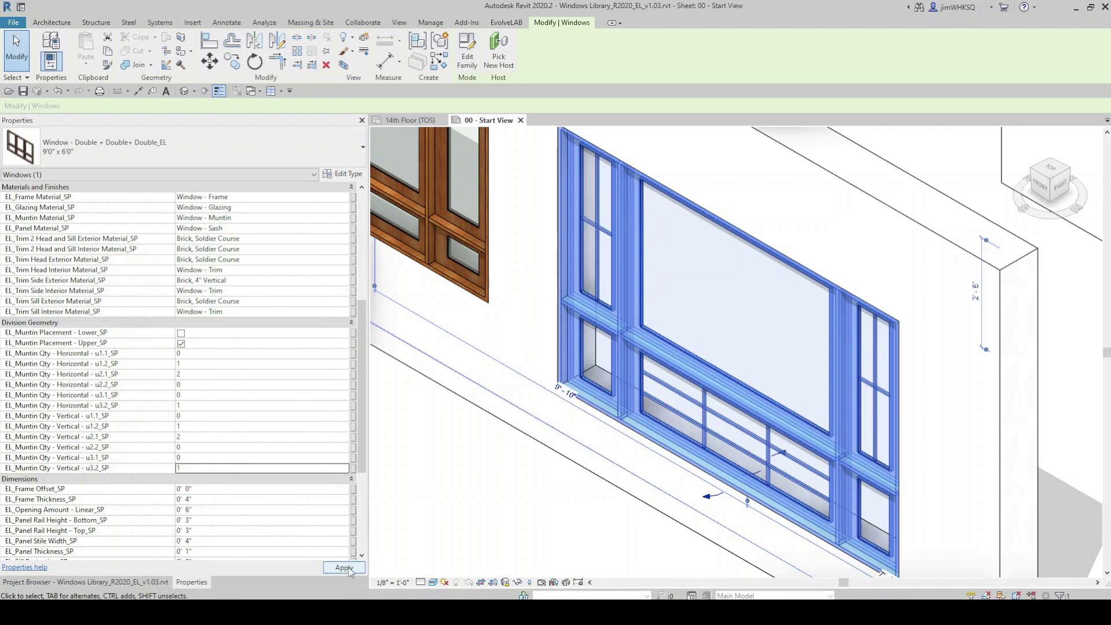
{"action": "left_click", "coordinate": [346, 386]}
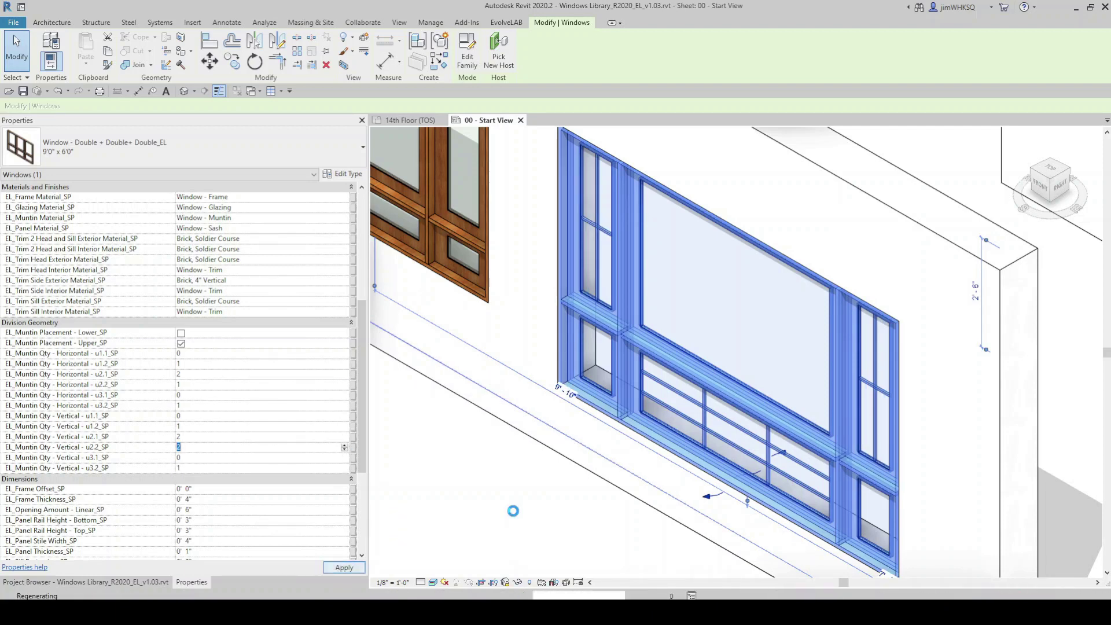
{"action": "left_click", "coordinate": [514, 515]}
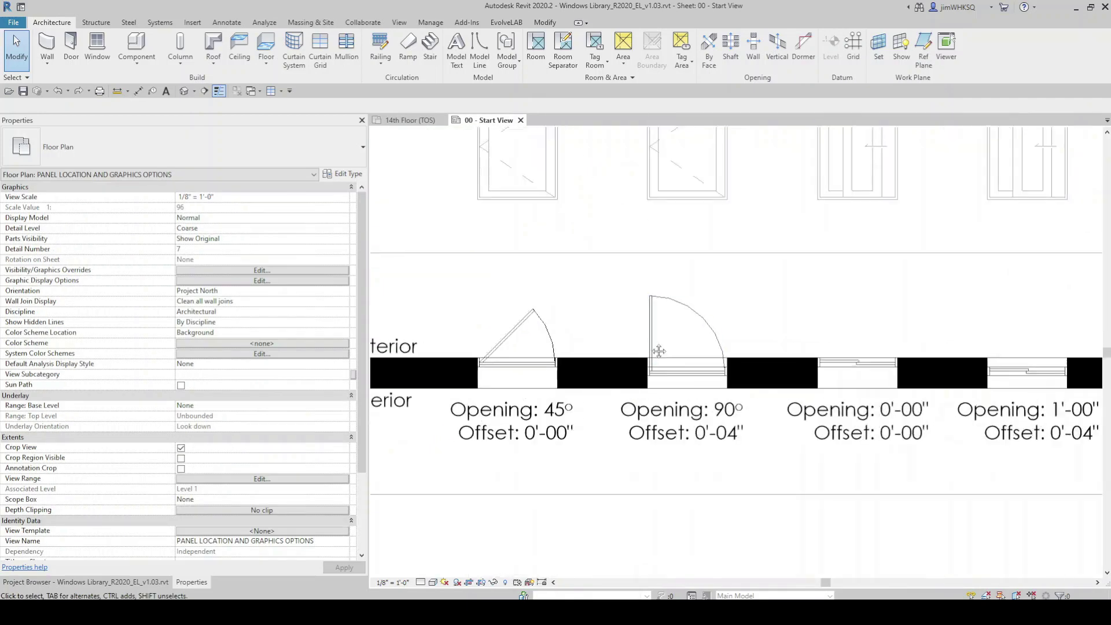
Set the frame offset of the plan-view window labelled "Opening: 45°" to 6".
{"action": "left_click", "coordinate": [491, 368]}
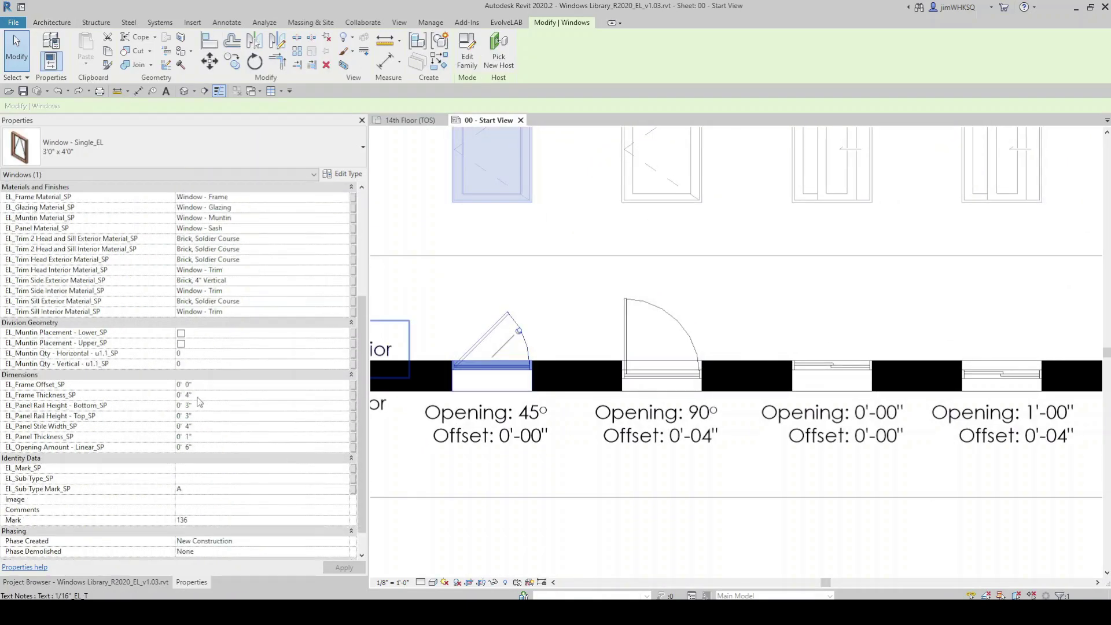
{"action": "left_click", "coordinate": [221, 395]}
{"action": "type", "text": "6\""}
{"action": "key", "text": "Return"}
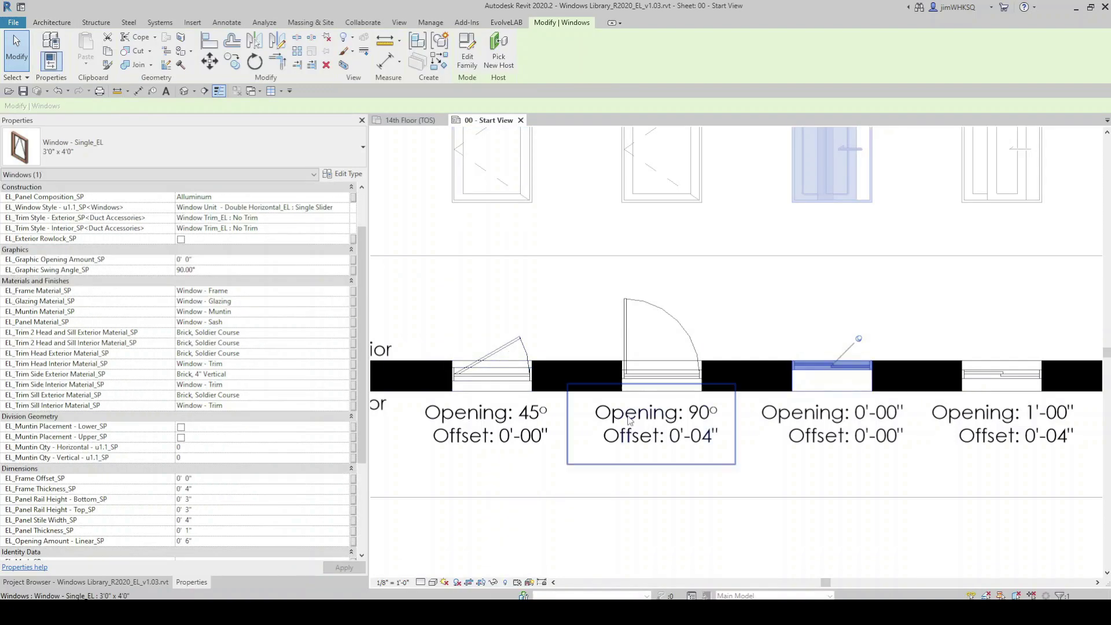
Set EL_Frame Offset_SP to 6" on the single slider window labelled "Opening: 0'-00"" and apply it.
{"action": "left_click", "coordinate": [231, 479]}
{"action": "type", "text": "6\""}
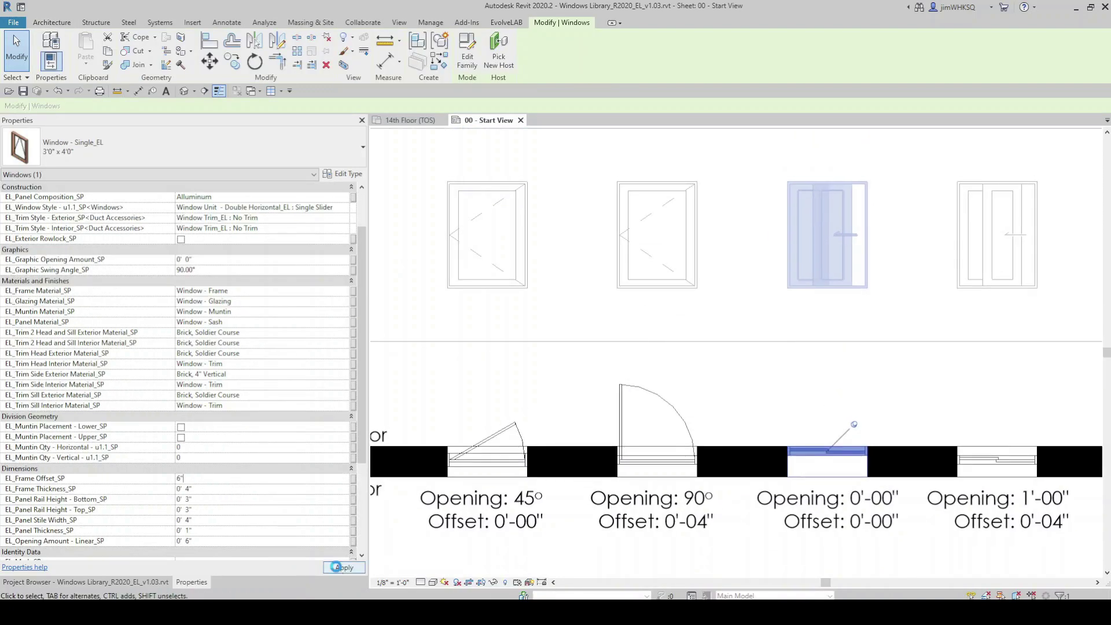
{"action": "left_click", "coordinate": [335, 567]}
Set the slider window's bottom and top panel rail heights to 8" and apply them.
{"action": "left_click", "coordinate": [204, 499]}
{"action": "type", "text": "8\""}
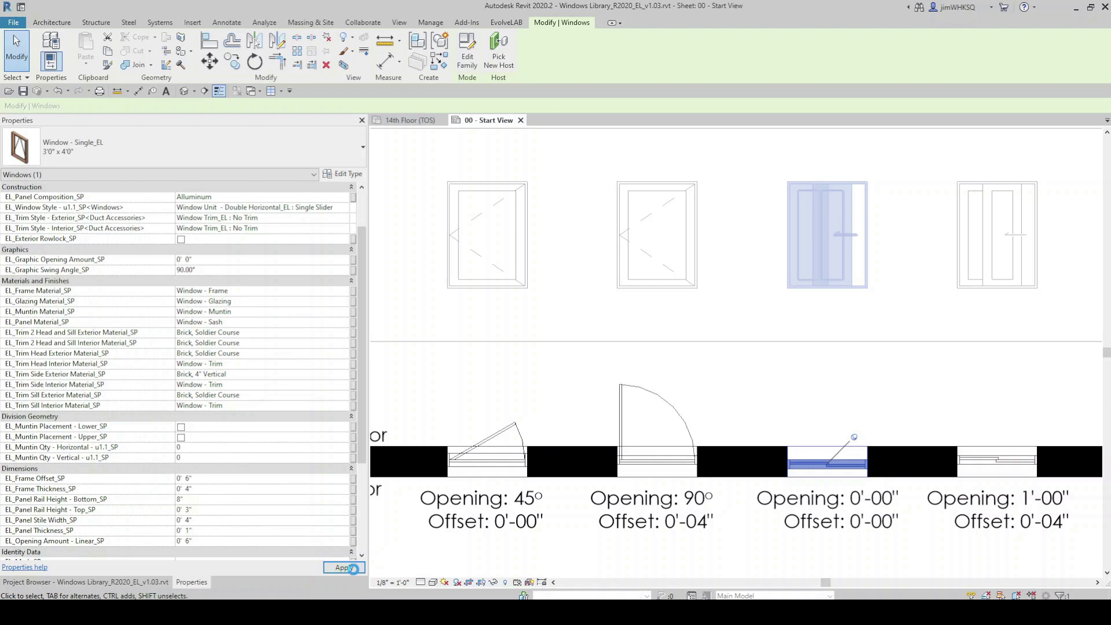
{"action": "left_click", "coordinate": [219, 510]}
{"action": "type", "text": "8\""}
{"action": "left_click", "coordinate": [337, 564]}
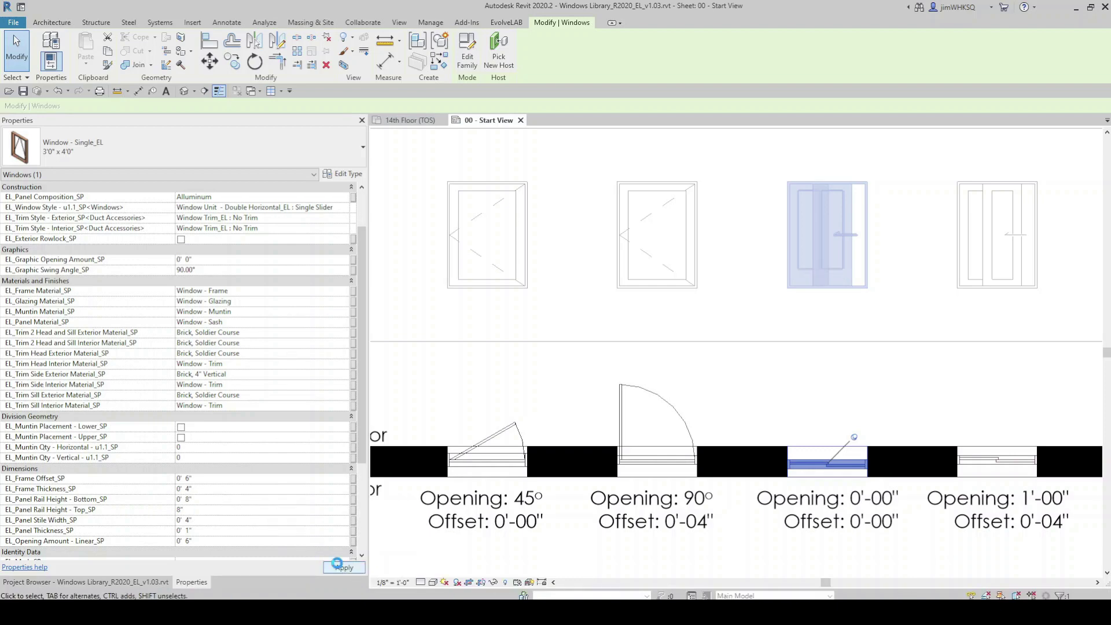
{"action": "left_click", "coordinate": [336, 564]}
{"action": "left_click", "coordinate": [766, 377]}
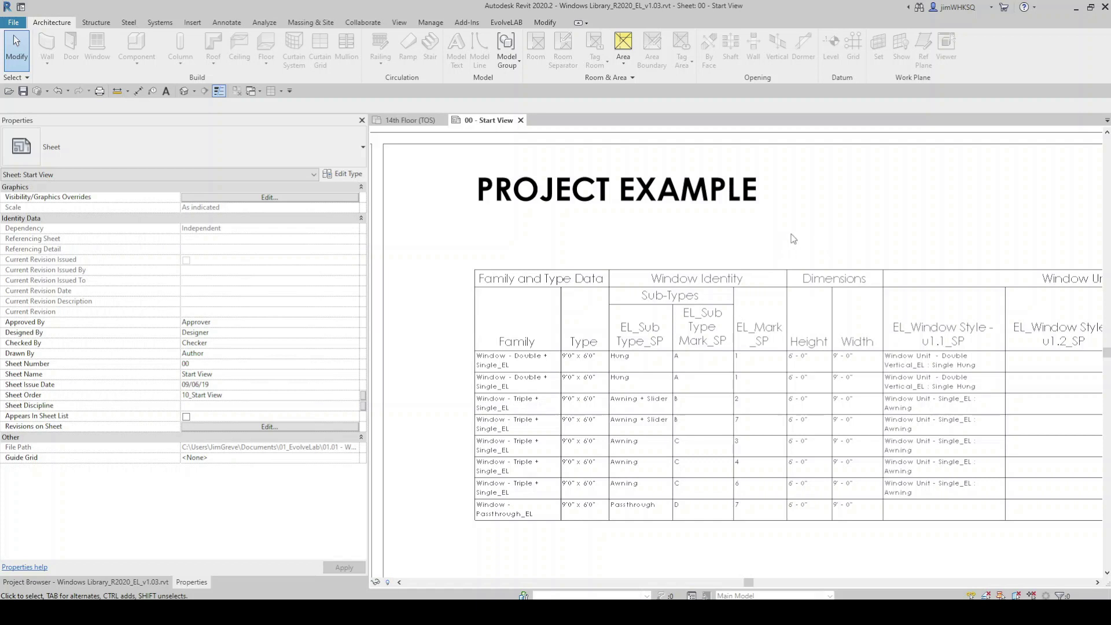
Look through the Project Example window schedule, from the family and type data across to the trim and room reference columns.
{"action": "middle_click_drag", "start_coordinate": [818, 237], "coordinate": [584, 234]}
{"action": "middle_click_drag", "start_coordinate": [933, 240], "coordinate": [746, 238]}
{"action": "middle_click_drag", "start_coordinate": [932, 231], "coordinate": [784, 235]}
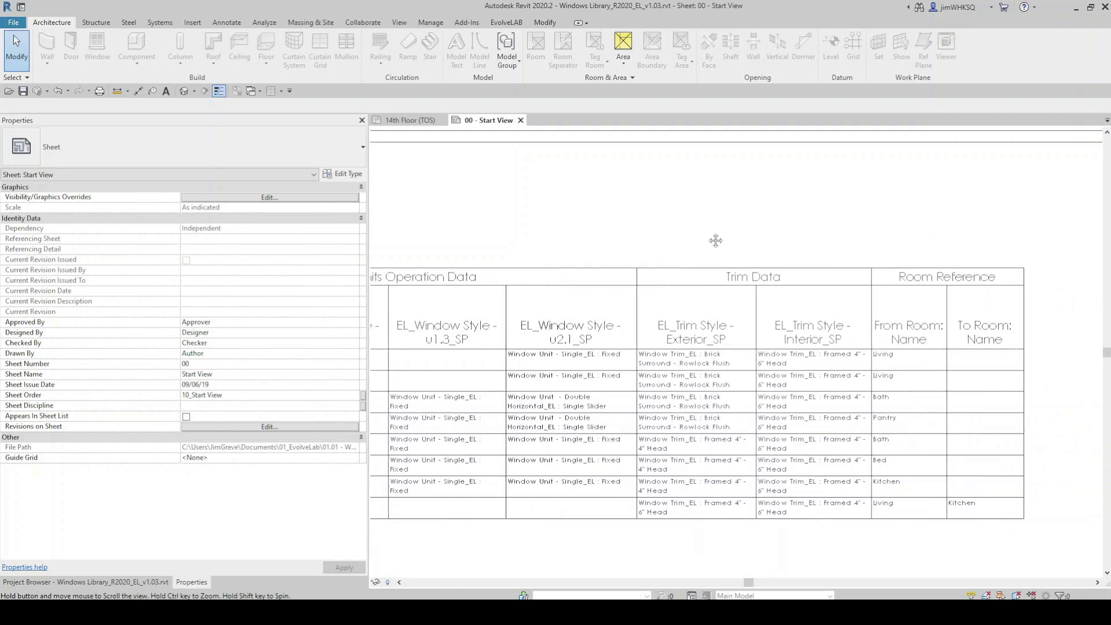
{"action": "scroll", "coordinate": [890, 239], "scroll_direction": "up", "scroll_amount": 3}
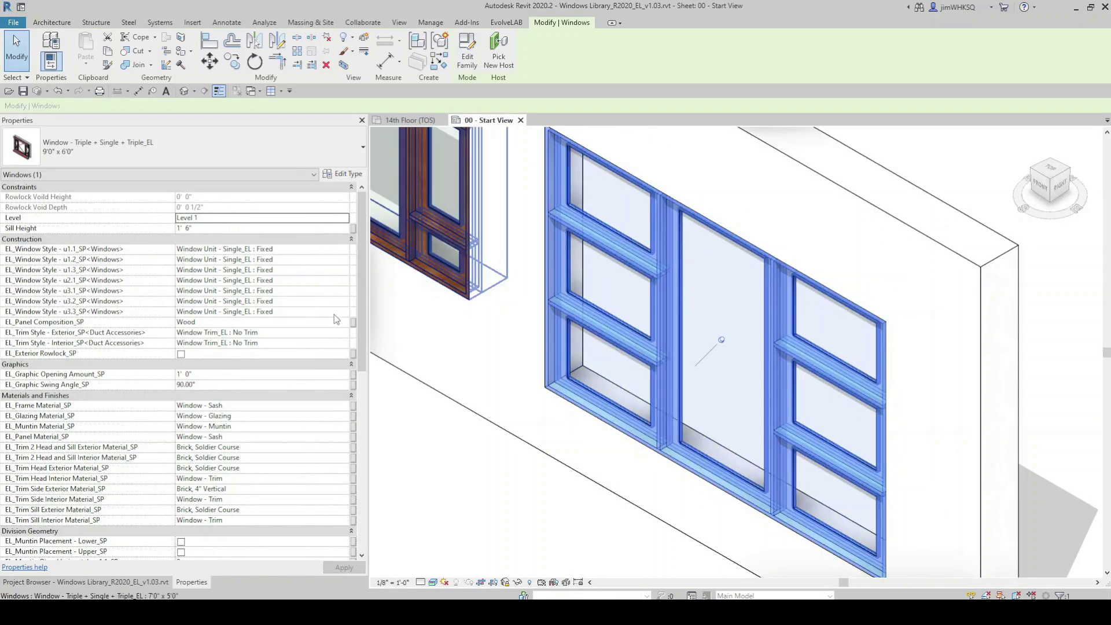
On the Triple + Single + Triple window, set the u1.1 style to Double Horizontal Single Slider and u1.2 to Single Awning.
{"action": "left_click", "coordinate": [345, 249]}
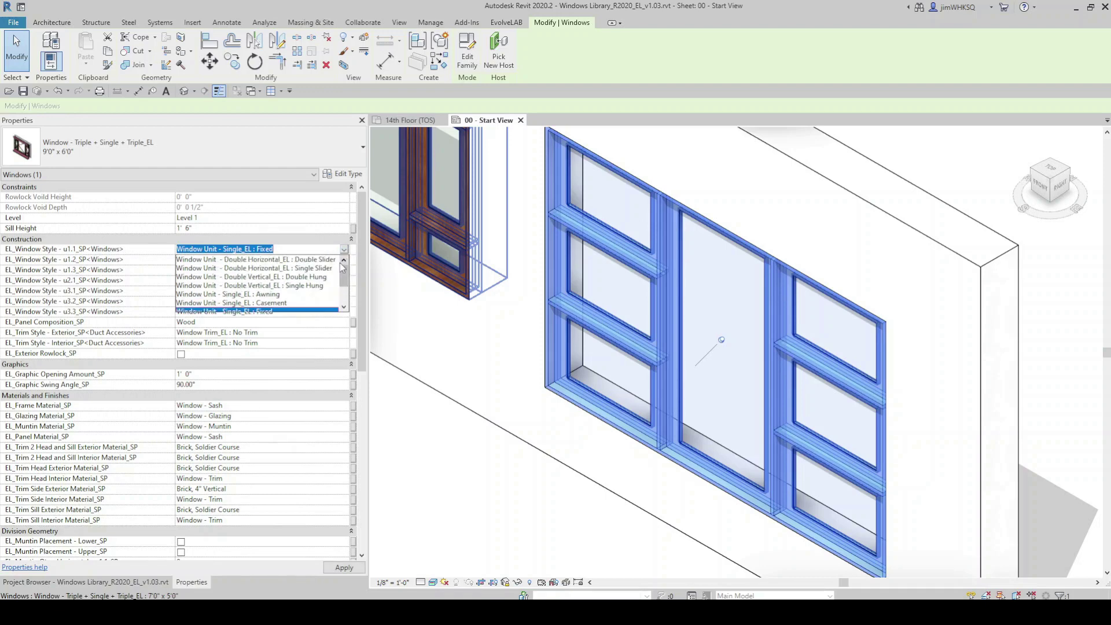
{"action": "left_click", "coordinate": [310, 270]}
{"action": "key", "text": "Escape"}
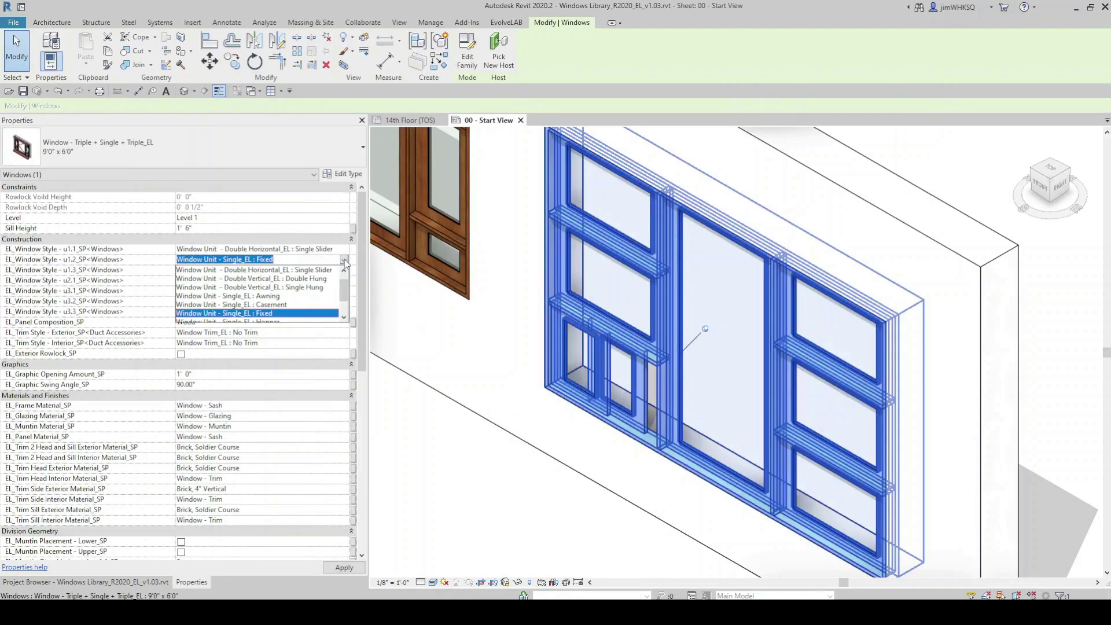
{"action": "left_click", "coordinate": [485, 329]}
Set the window style of unit u1.3 to Window Unit - Single_EL : Casement.
{"action": "left_click", "coordinate": [630, 249]}
{"action": "left_click", "coordinate": [344, 271]}
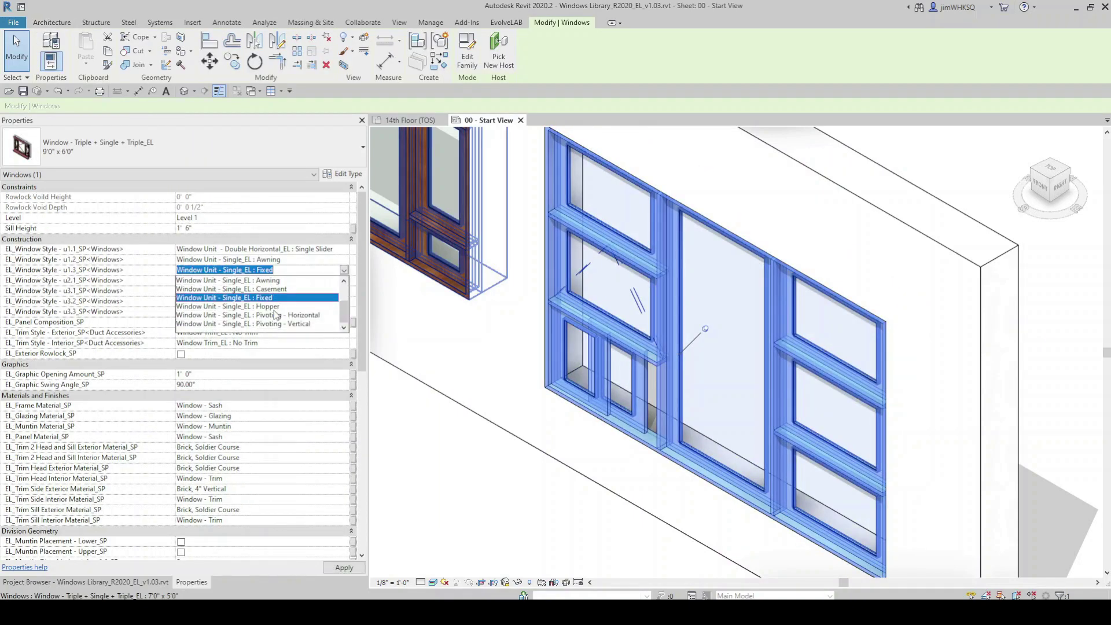
{"action": "left_click", "coordinate": [271, 325]}
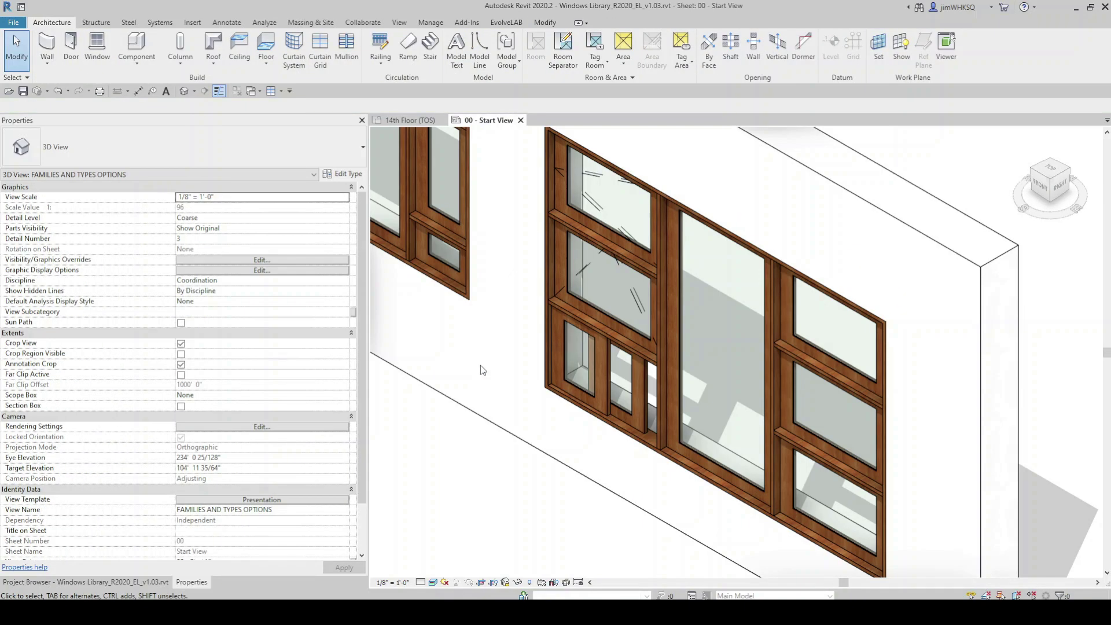
Set the window style of the central unit u2.1 to Window Unit - Double Vertical_EL : Double Hung.
{"action": "left_click", "coordinate": [556, 373]}
{"action": "left_click", "coordinate": [344, 280]}
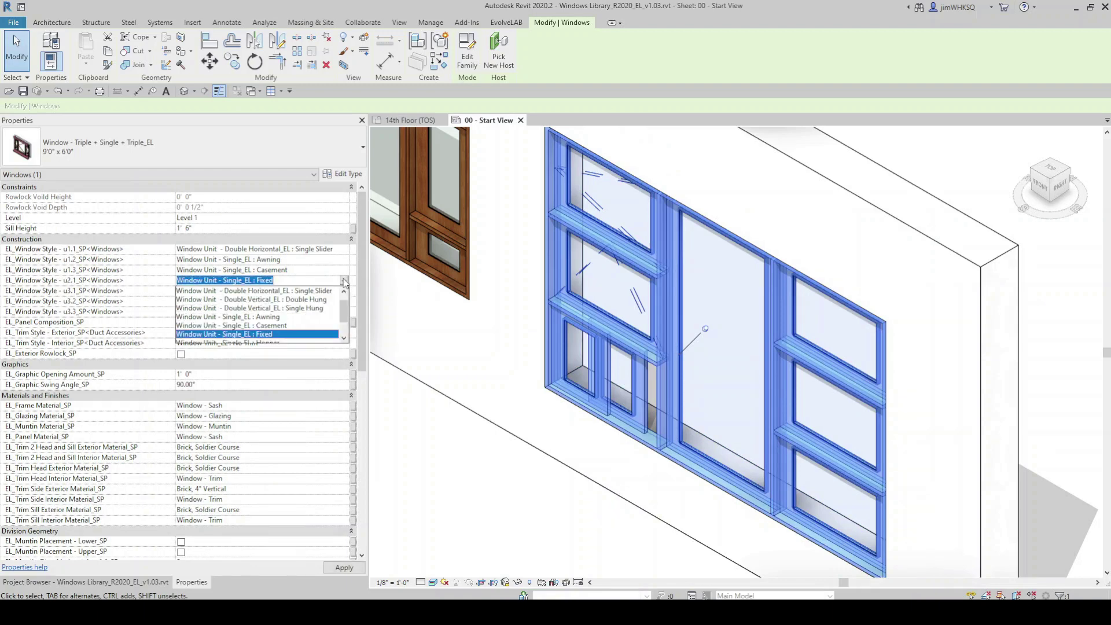
{"action": "left_click", "coordinate": [255, 299]}
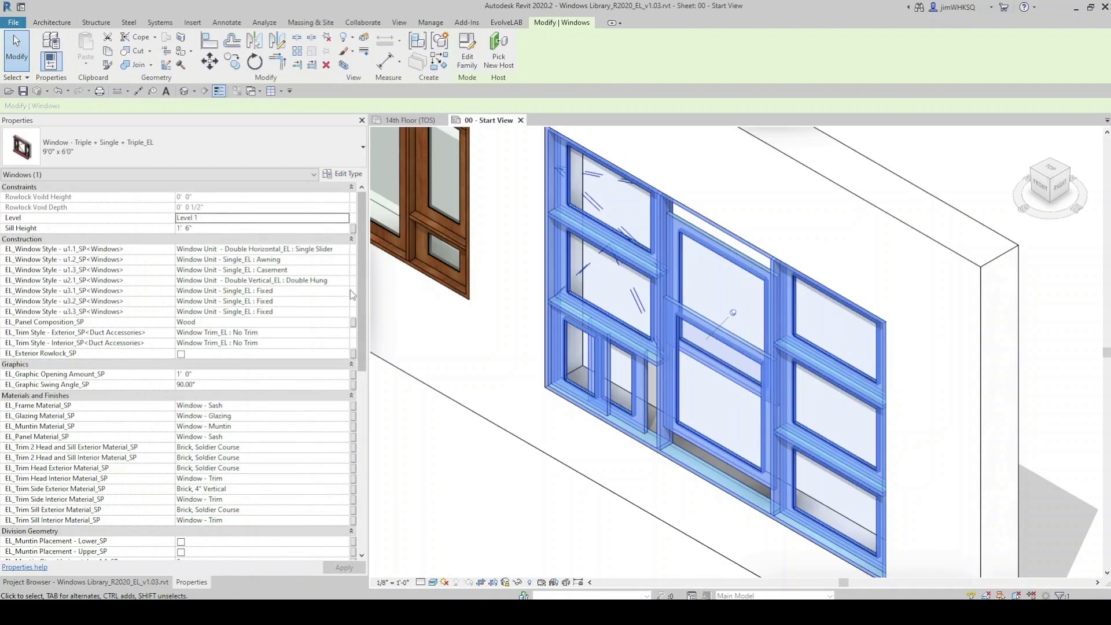
Set the window style of unit u3.1 to Window Unit - Double Horizontal_EL : Double Slider.
{"action": "left_click", "coordinate": [345, 291]}
{"action": "left_click_drag", "start_coordinate": [344, 340], "coordinate": [344, 318]}
{"action": "left_click", "coordinate": [301, 301]}
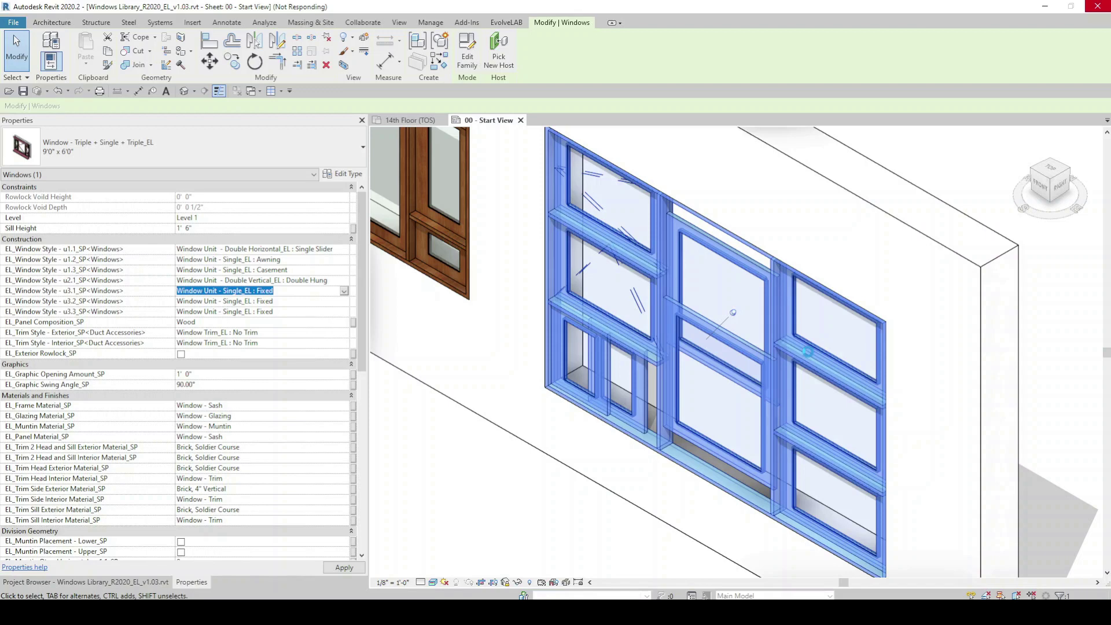
{"action": "key", "text": "Escape"}
{"action": "left_click", "coordinate": [806, 356]}
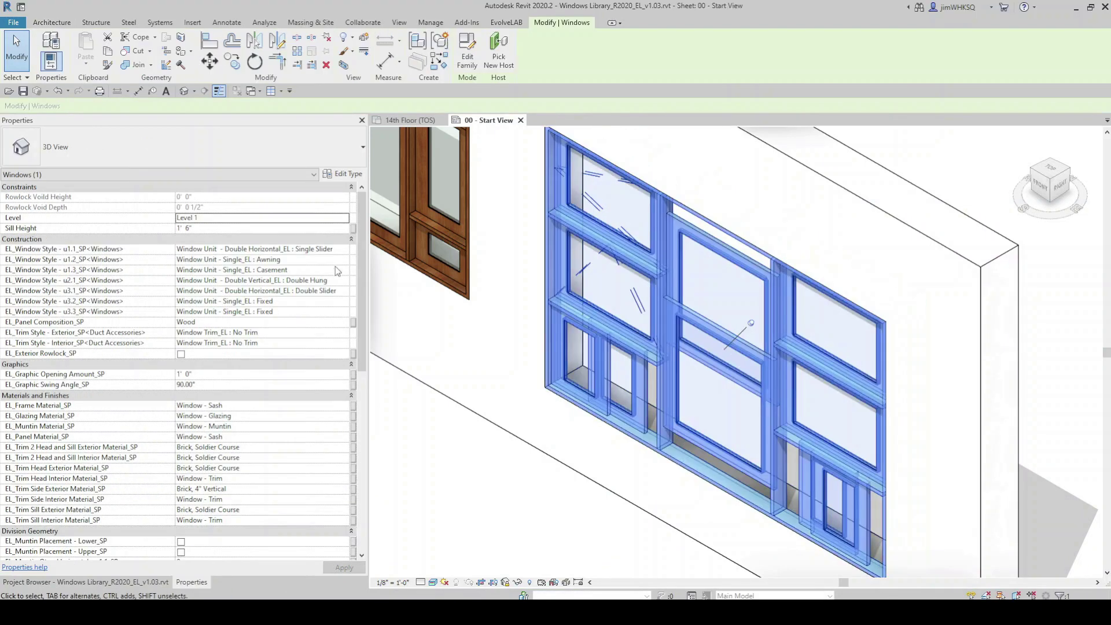
Set the window style of unit u3.2 to Single Awning and of unit u3.3 to Single Casement.
{"action": "left_click", "coordinate": [343, 301]}
{"action": "key", "text": "Escape"}
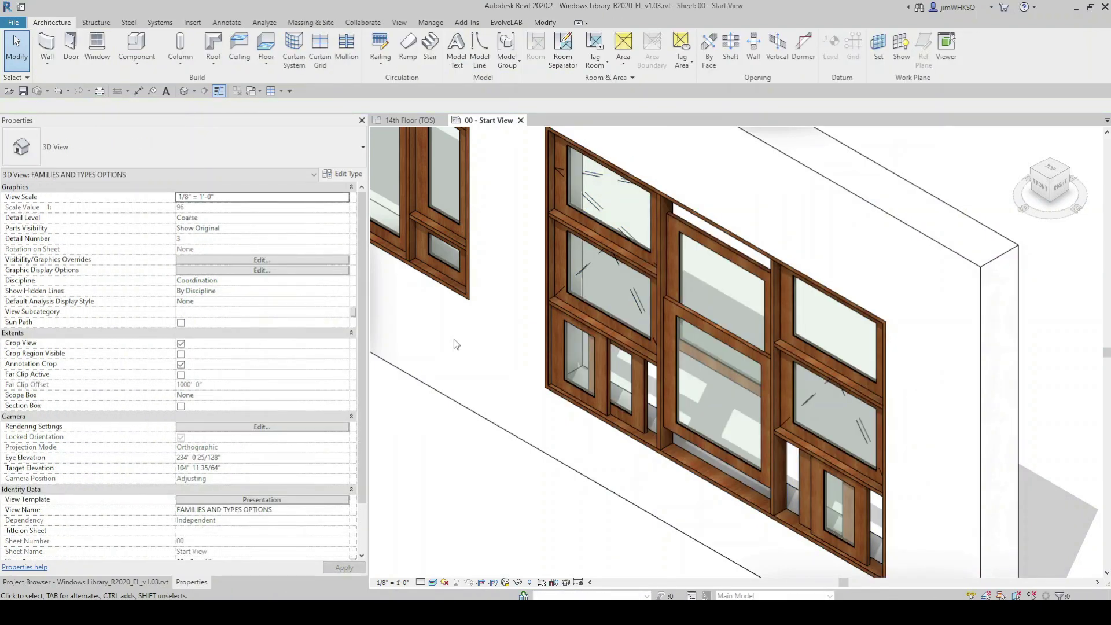
{"action": "left_click", "coordinate": [723, 321]}
{"action": "left_click", "coordinate": [344, 311]}
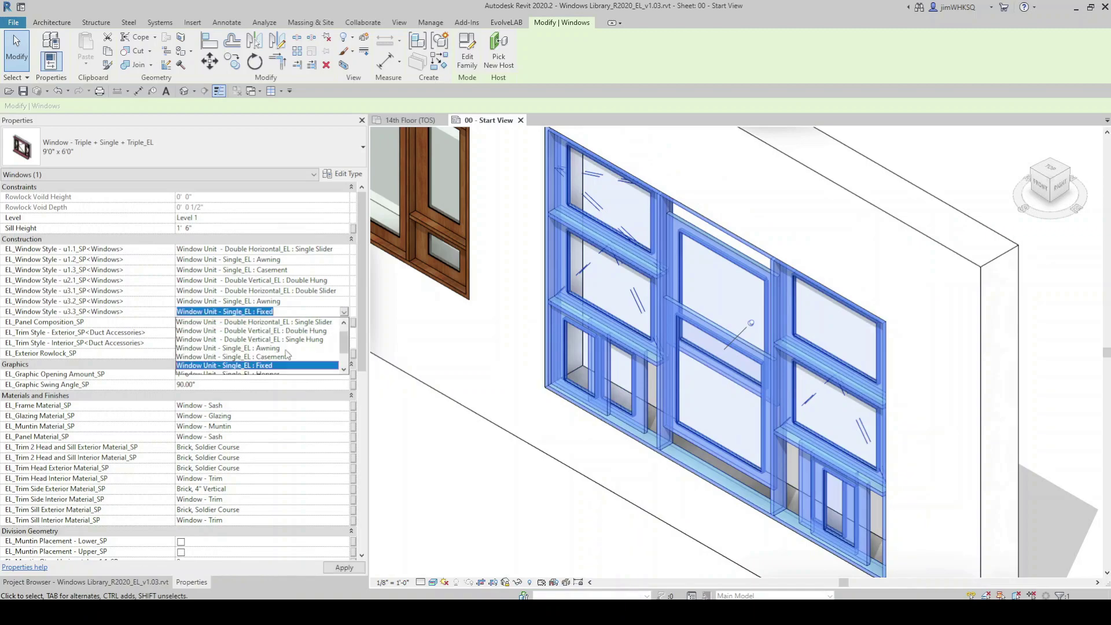
{"action": "left_click", "coordinate": [286, 350]}
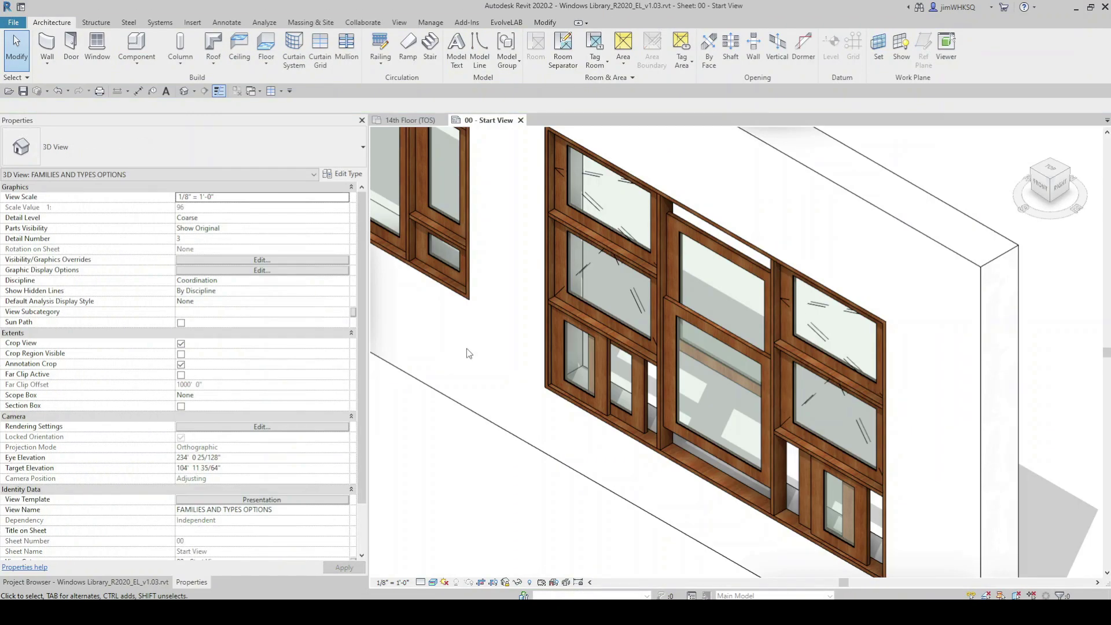